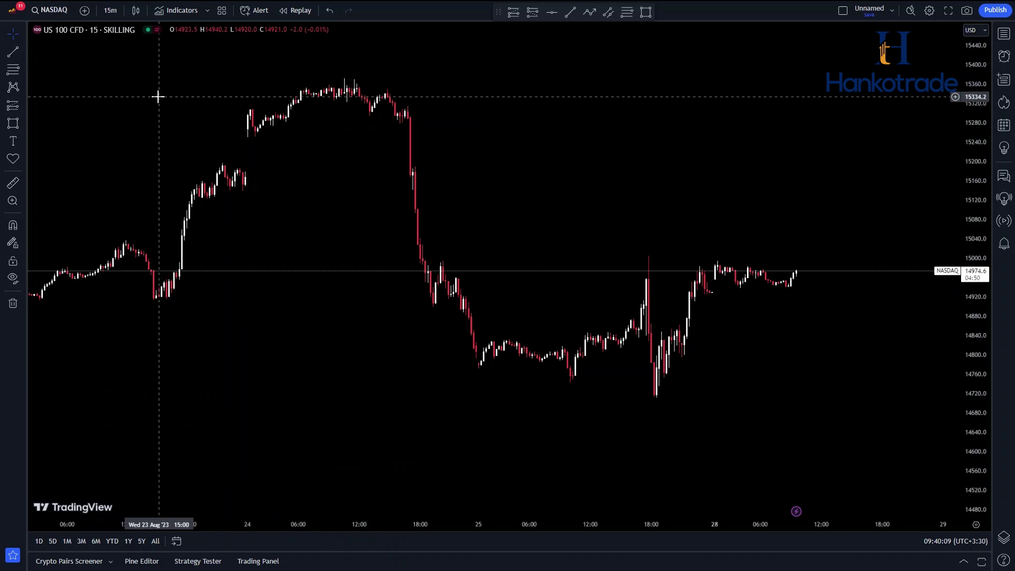
Search 'range' and add the Range Filter Buy and Sell indicator to the chart.
{"action": "left_click", "coordinate": [177, 12]}
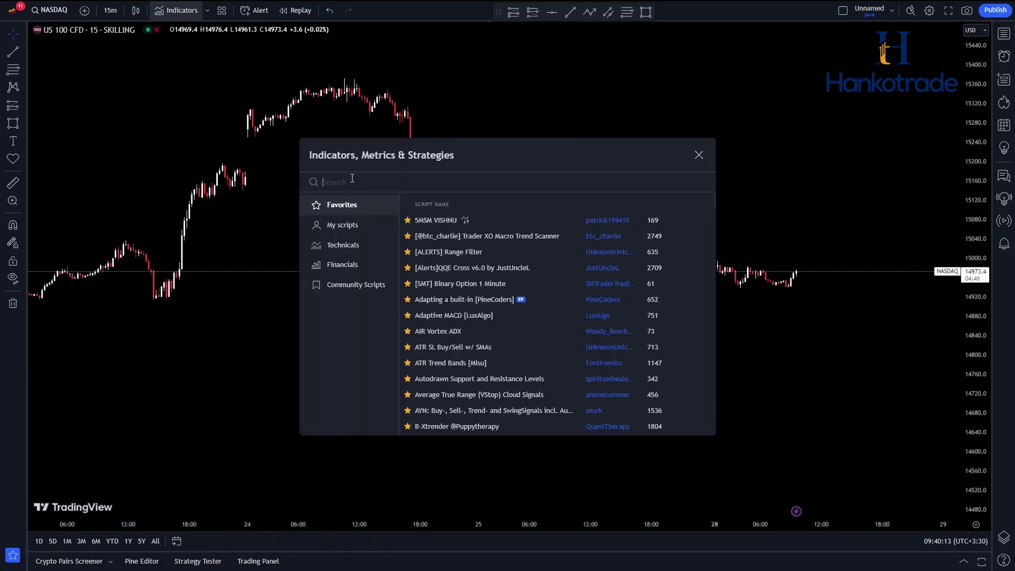
{"action": "type", "text": "ran"}
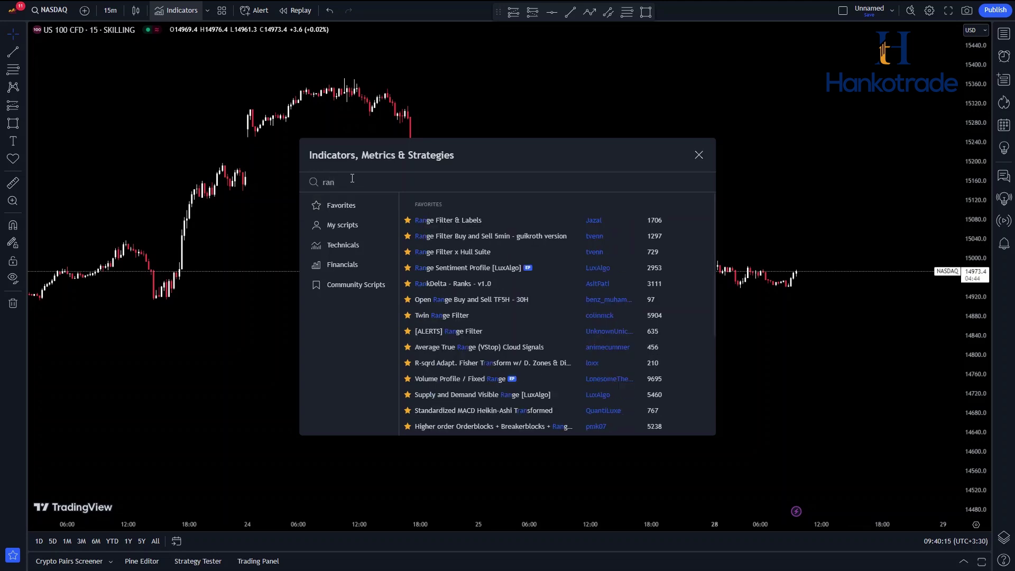
{"action": "type", "text": "ge"}
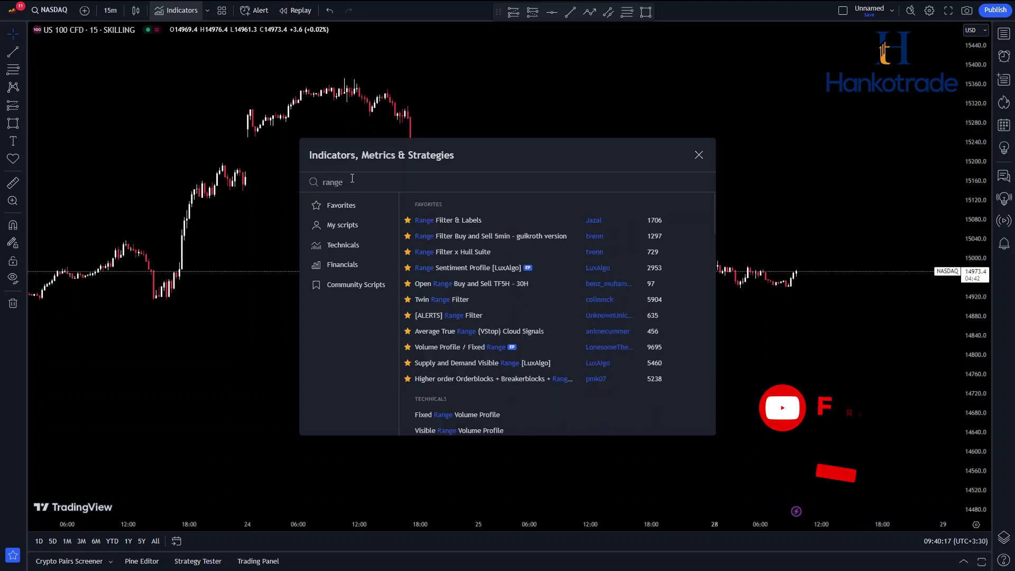
{"action": "left_click", "coordinate": [526, 235]}
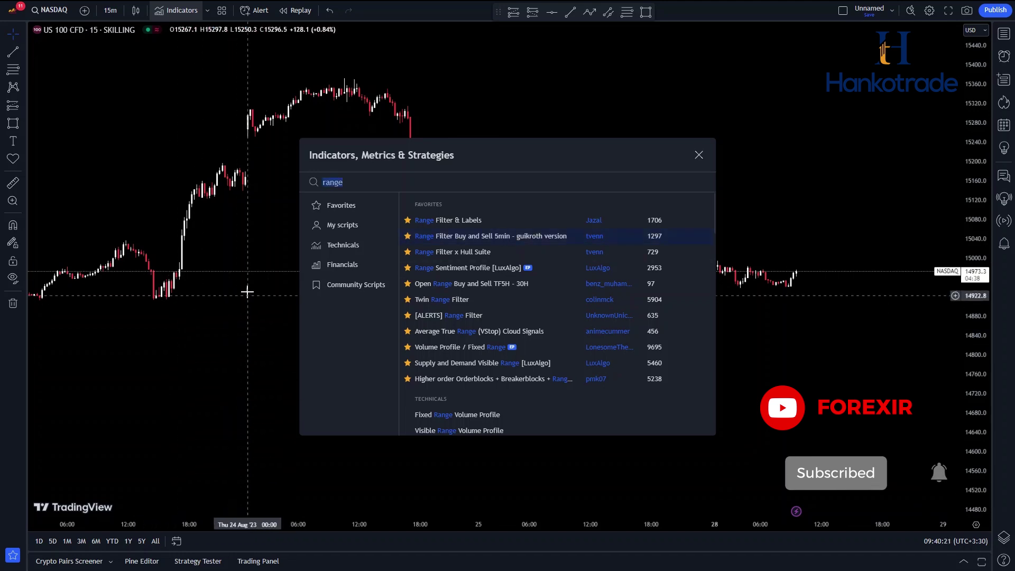
{"action": "left_click", "coordinate": [256, 276]}
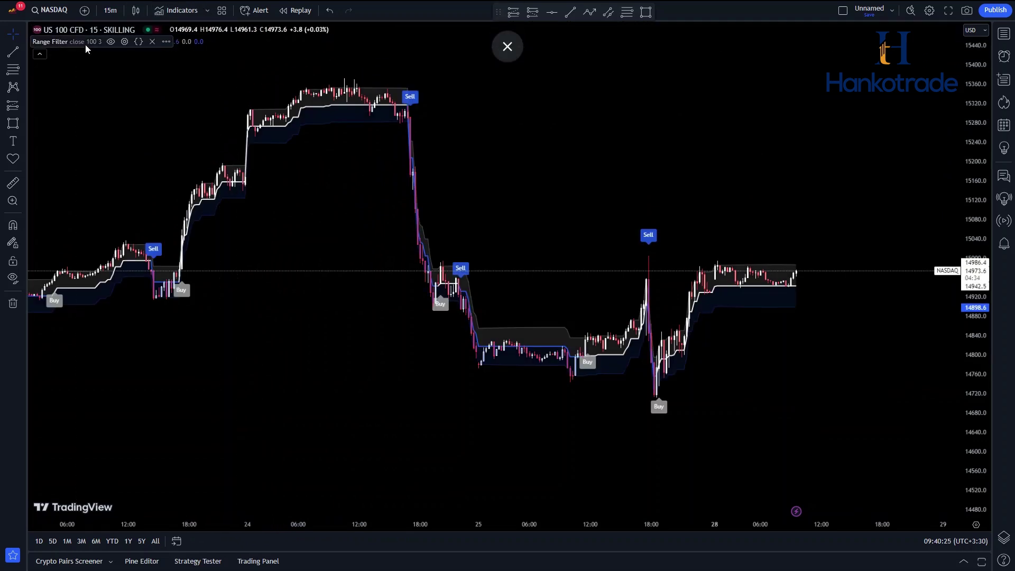
Set the Range Filter sampling period to 150 and range multiplier to 2.
{"action": "left_click", "coordinate": [124, 41]}
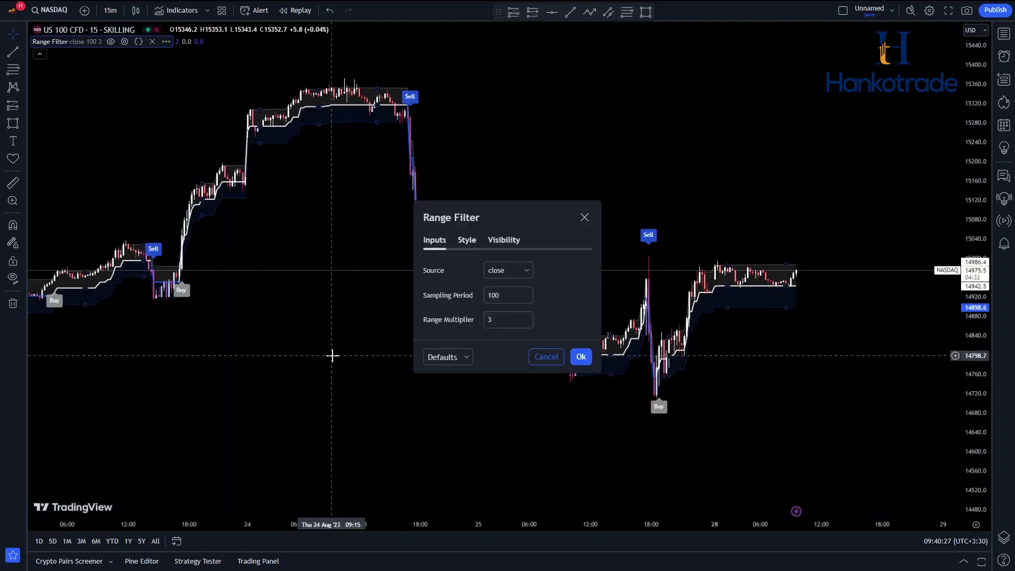
{"action": "double_click", "coordinate": [503, 295]}
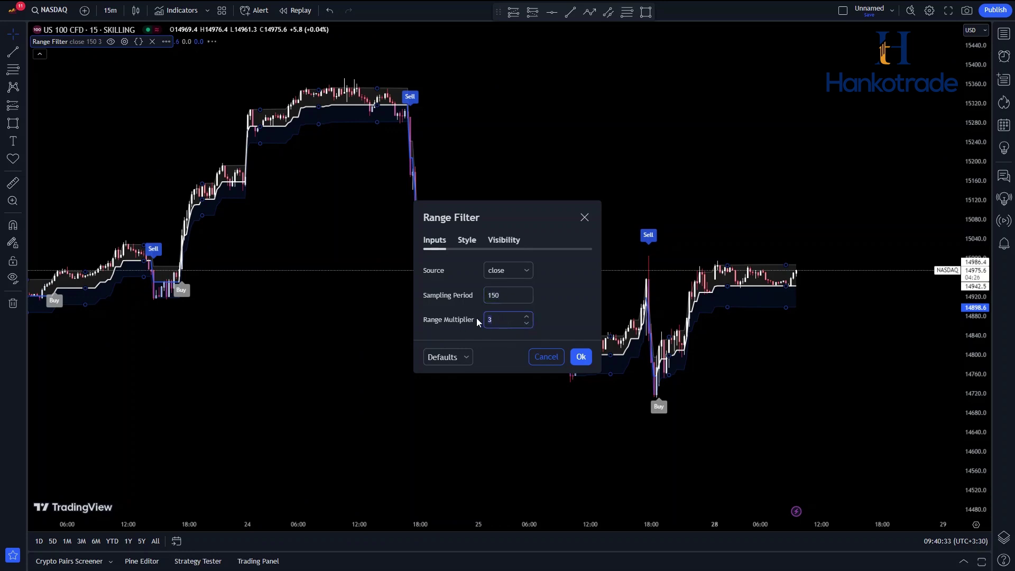
{"action": "key", "text": "BackSpace"}
{"action": "type", "text": "2"}
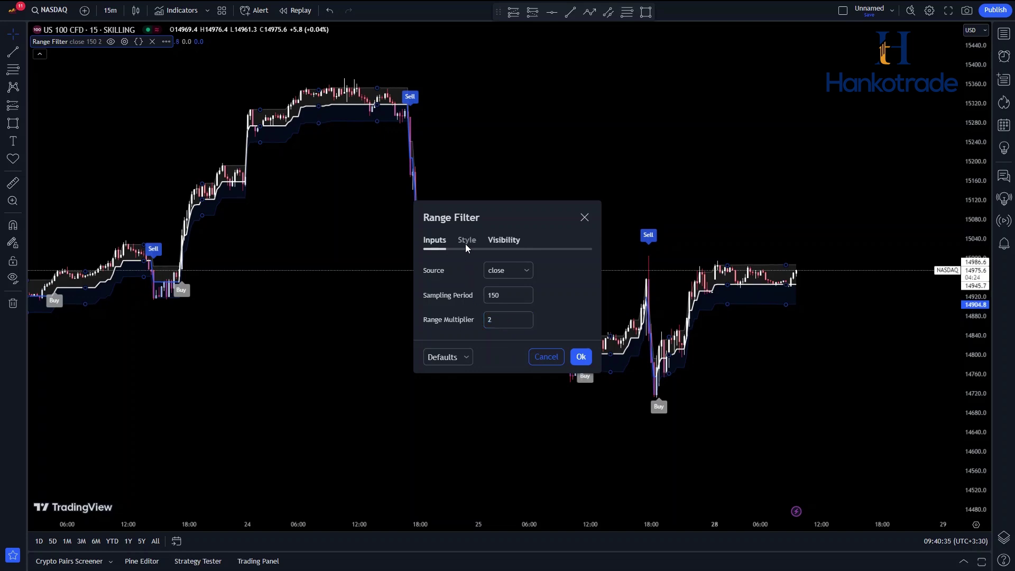
Hide every Range Filter plot, bar colouring, scale label and status value except the Buy/Sell signals, and apply.
{"action": "left_click", "coordinate": [468, 240]}
{"action": "left_click", "coordinate": [428, 143]}
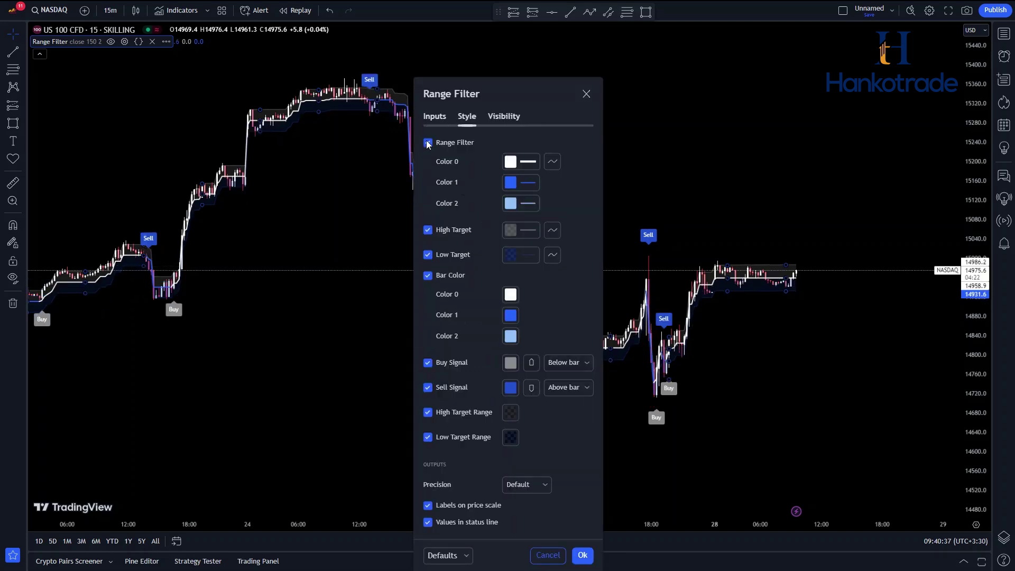
{"action": "left_click", "coordinate": [428, 230]}
{"action": "left_click", "coordinate": [428, 255]}
{"action": "left_click", "coordinate": [428, 276]}
{"action": "left_click", "coordinate": [428, 412]}
{"action": "left_click", "coordinate": [429, 437]}
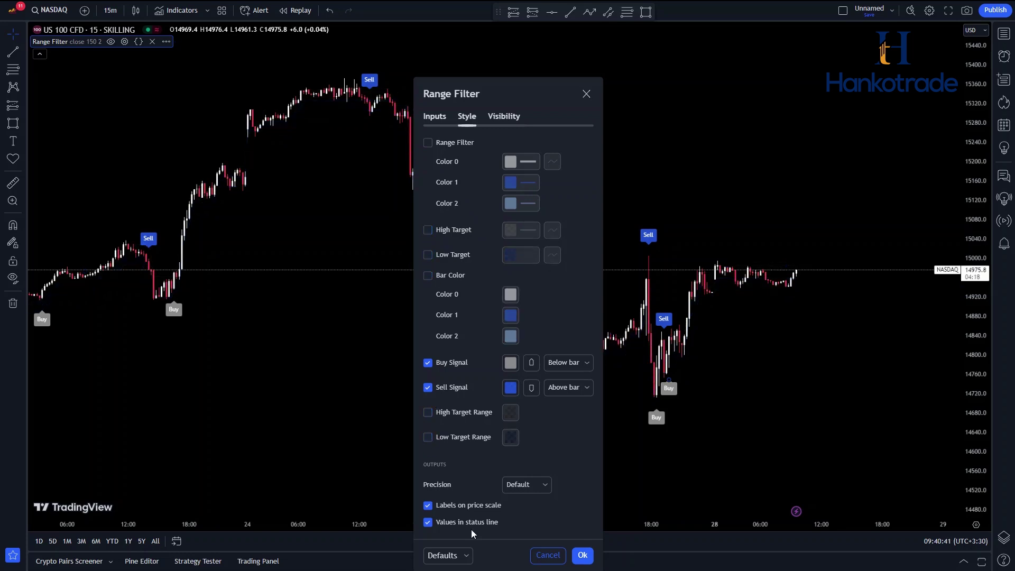
{"action": "left_click", "coordinate": [429, 506]}
{"action": "left_click", "coordinate": [428, 523]}
{"action": "left_click", "coordinate": [582, 555]}
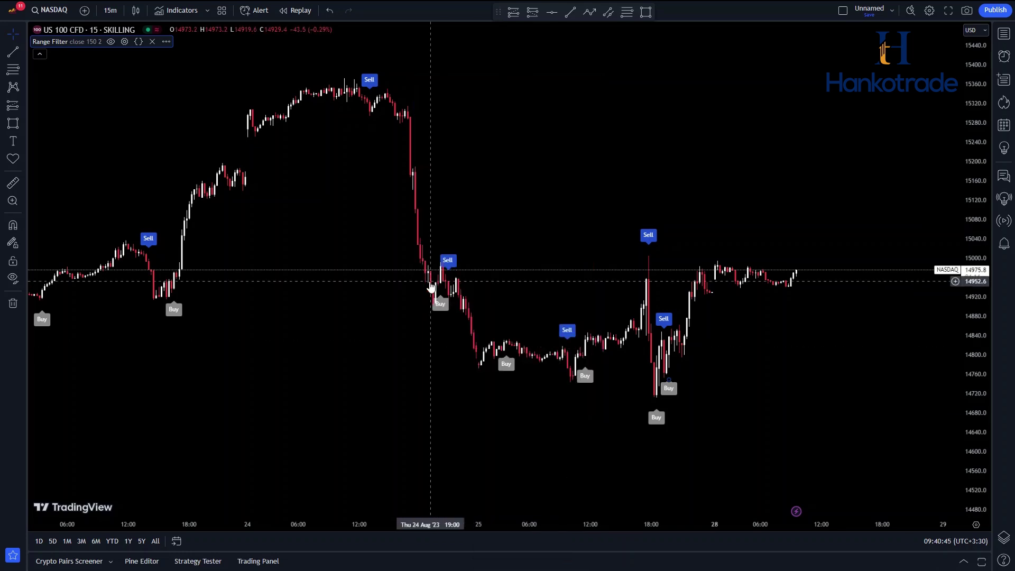
{"action": "left_click", "coordinate": [180, 10]}
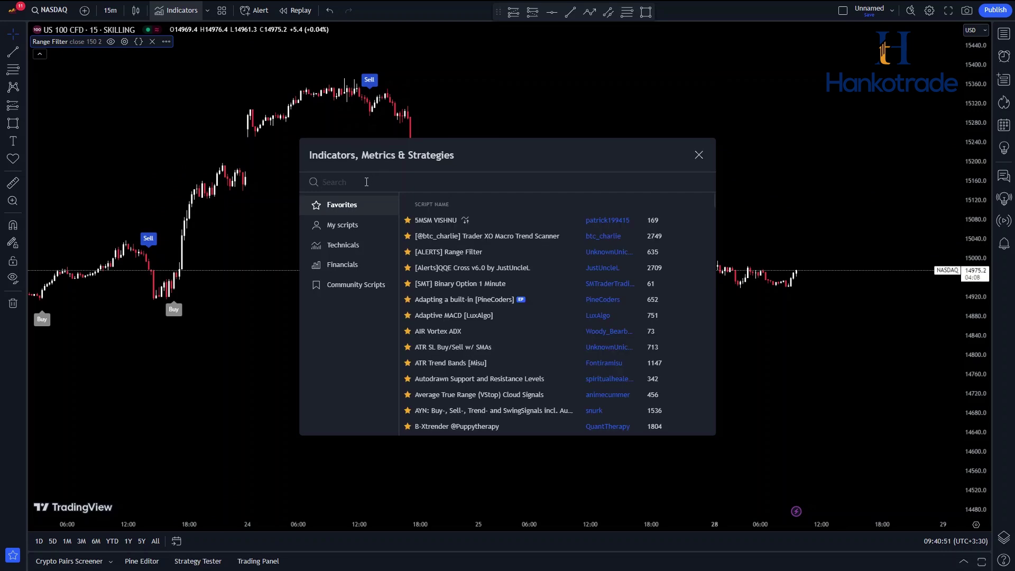
Search 'order' and add Order Blocks & Breaker Blocks [LuxAlgo] to the chart.
{"action": "type", "text": "or"}
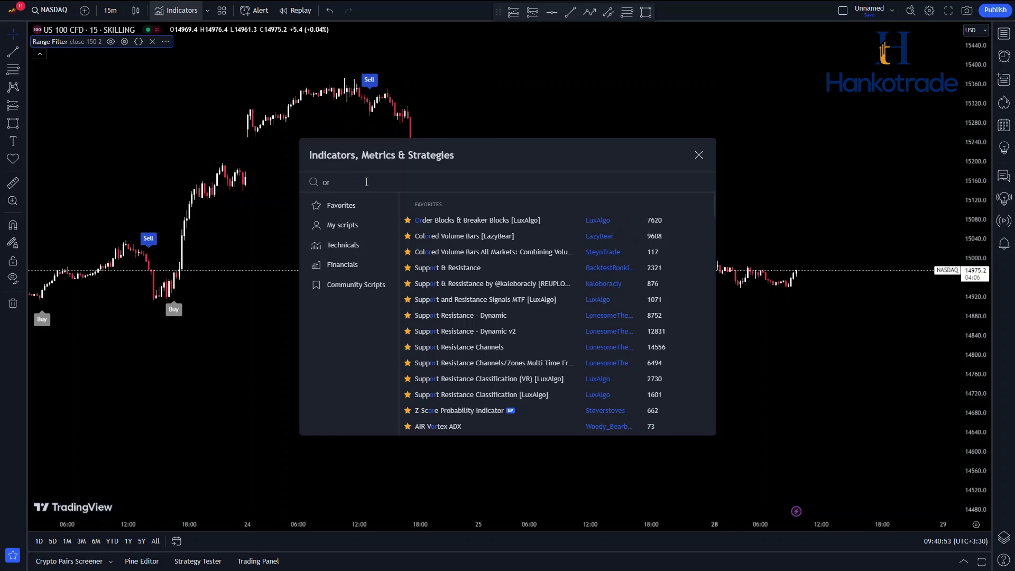
{"action": "type", "text": "der"}
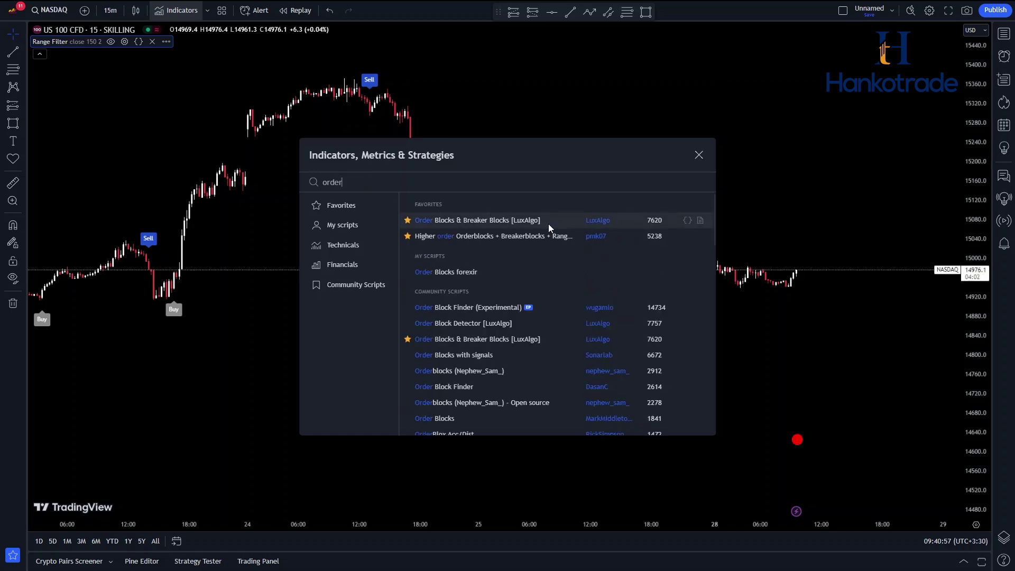
{"action": "left_click", "coordinate": [485, 221]}
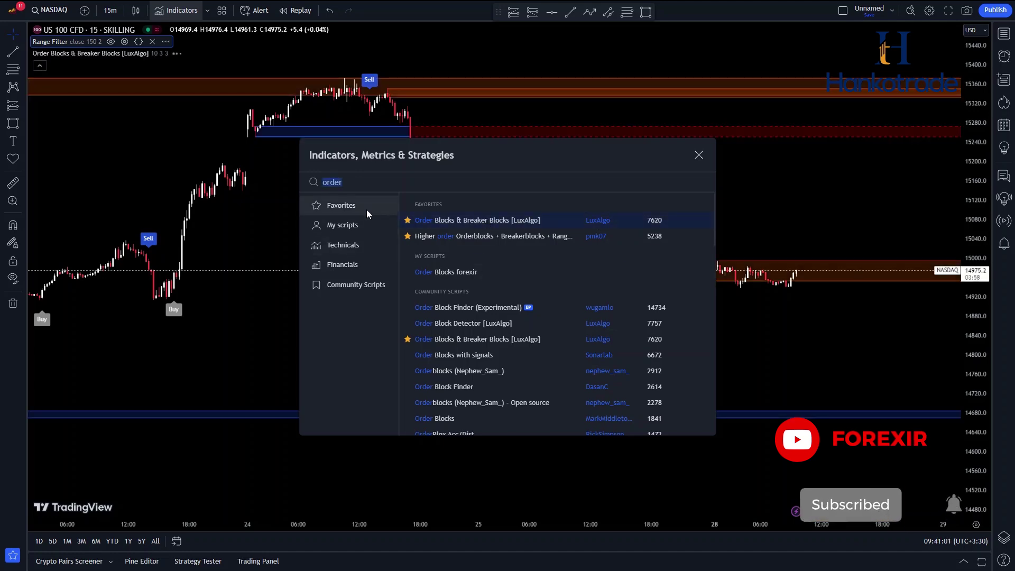
{"action": "left_click", "coordinate": [699, 154]}
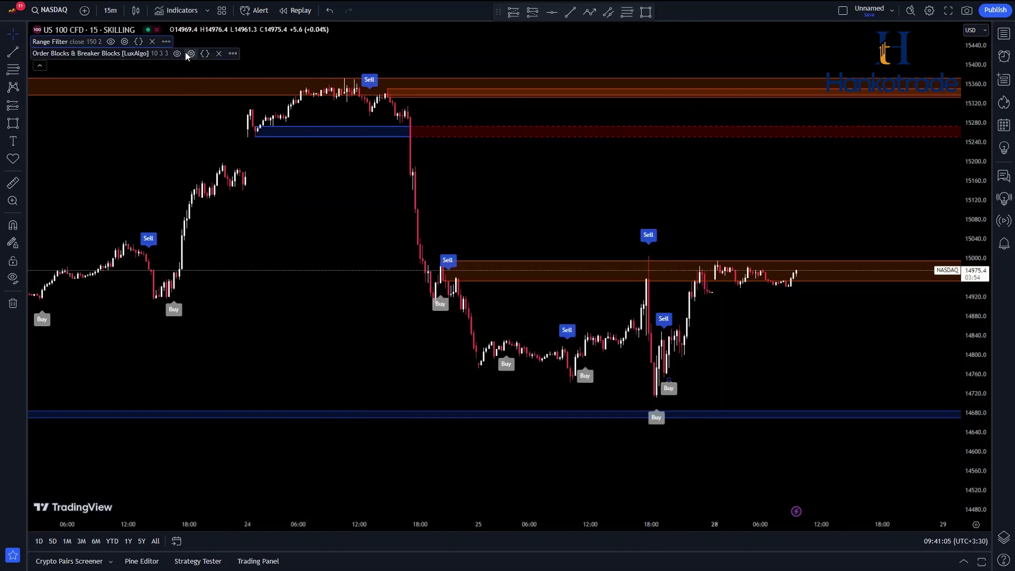
Set the order blocks indicator's Swing Lookback to 14 and apply the settings.
{"action": "left_click", "coordinate": [190, 53]}
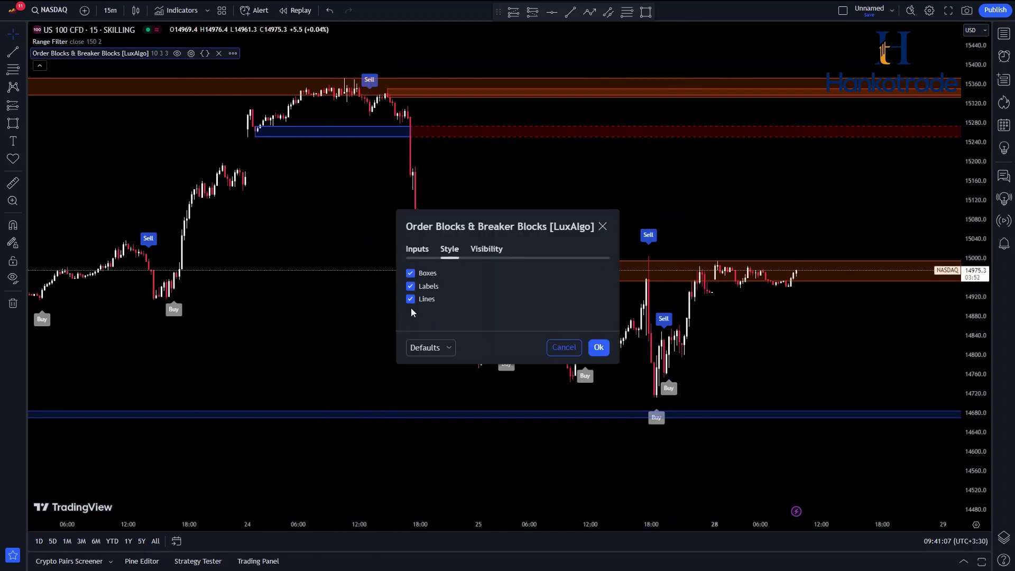
{"action": "left_click", "coordinate": [411, 272]}
{"action": "left_click", "coordinate": [411, 273]}
{"action": "left_click", "coordinate": [418, 251]}
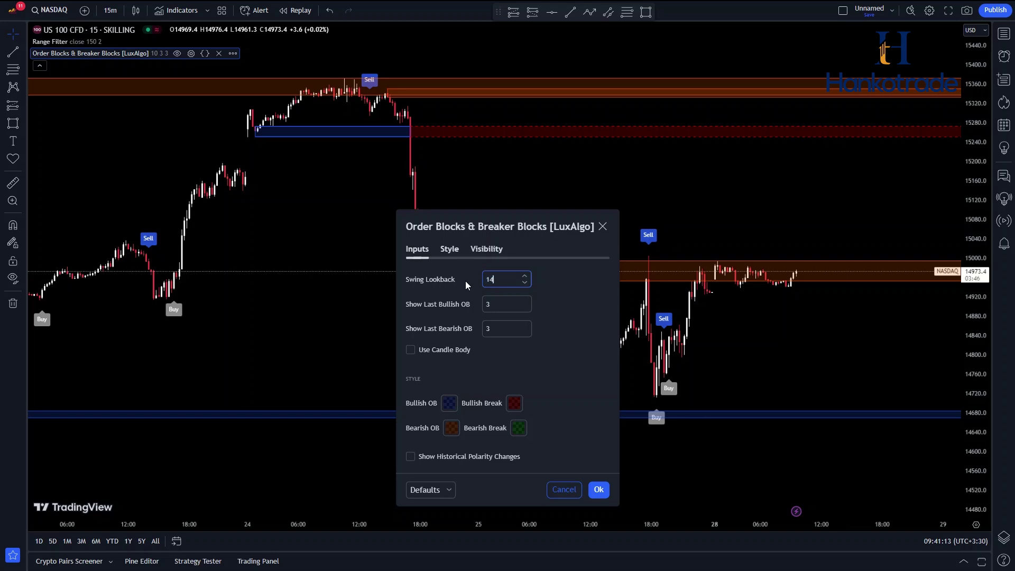
{"action": "left_click", "coordinate": [576, 351]}
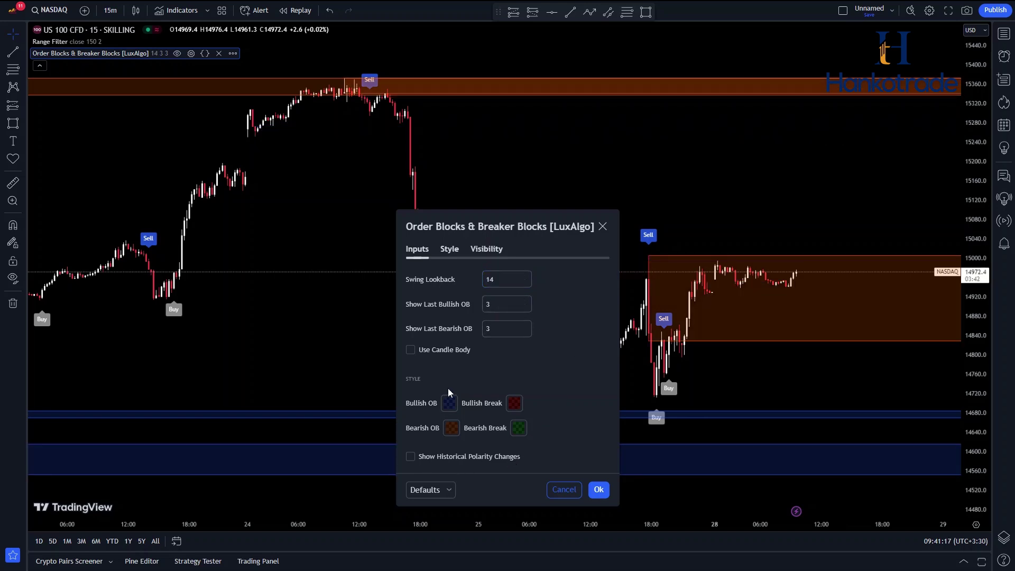
{"action": "left_click", "coordinate": [450, 249]}
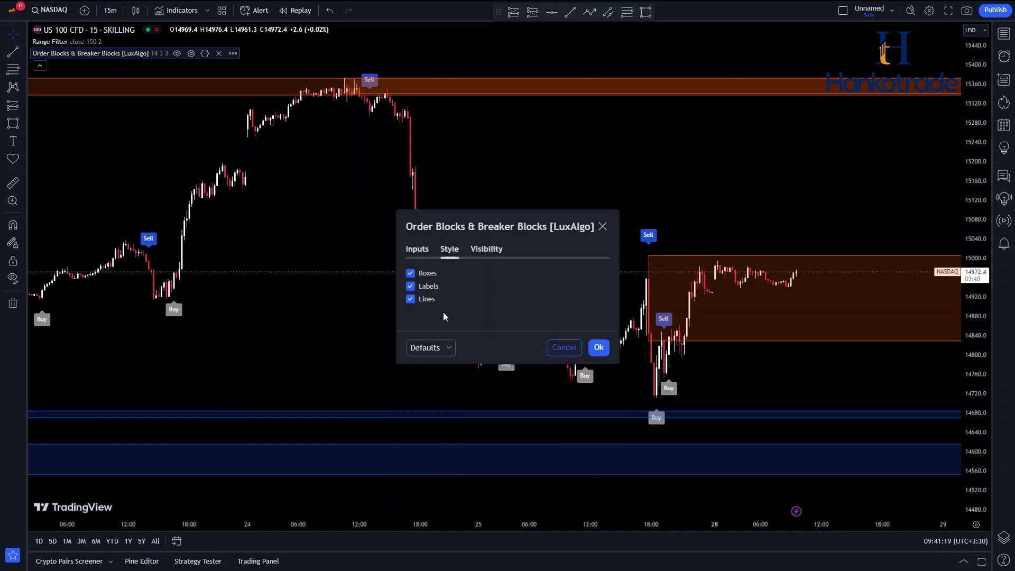
{"action": "left_click", "coordinate": [599, 348]}
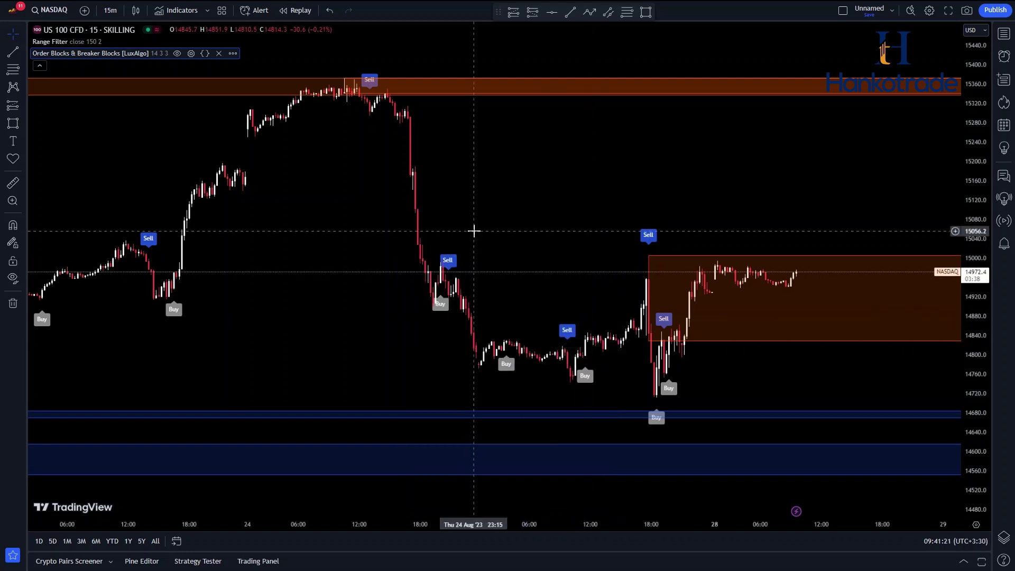
Search 'ulti' and add the Ultimate Volume (UV) Supply/Demand indicator in a pane below the chart.
{"action": "left_click", "coordinate": [188, 14]}
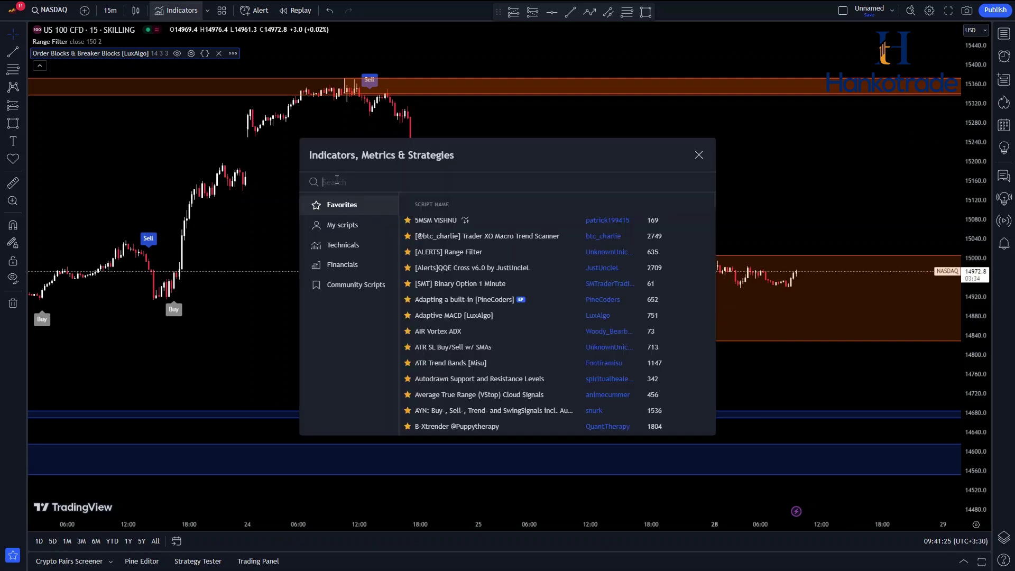
{"action": "type", "text": "ulti"}
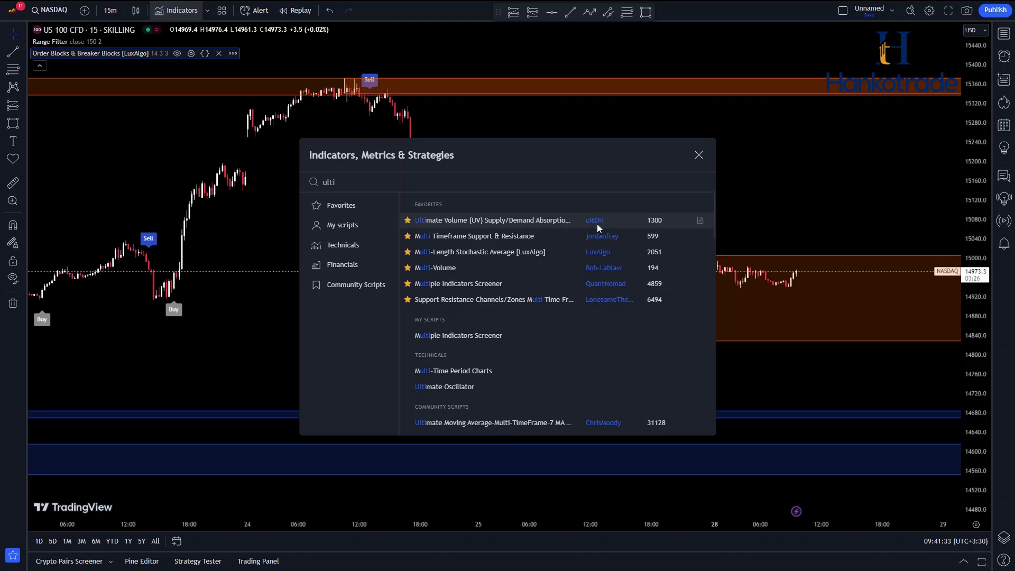
{"action": "left_click", "coordinate": [478, 221]}
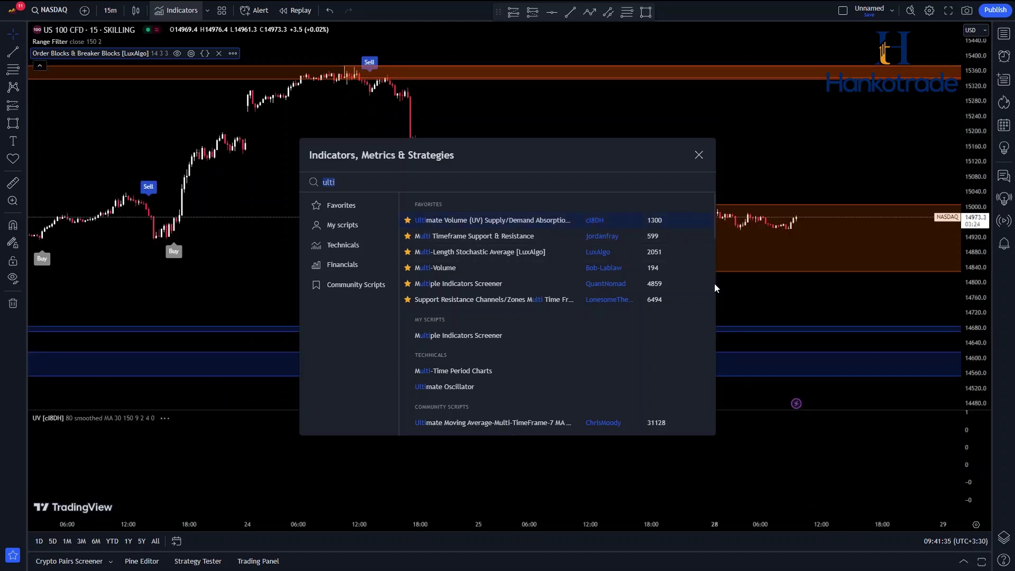
{"action": "left_click", "coordinate": [698, 155]}
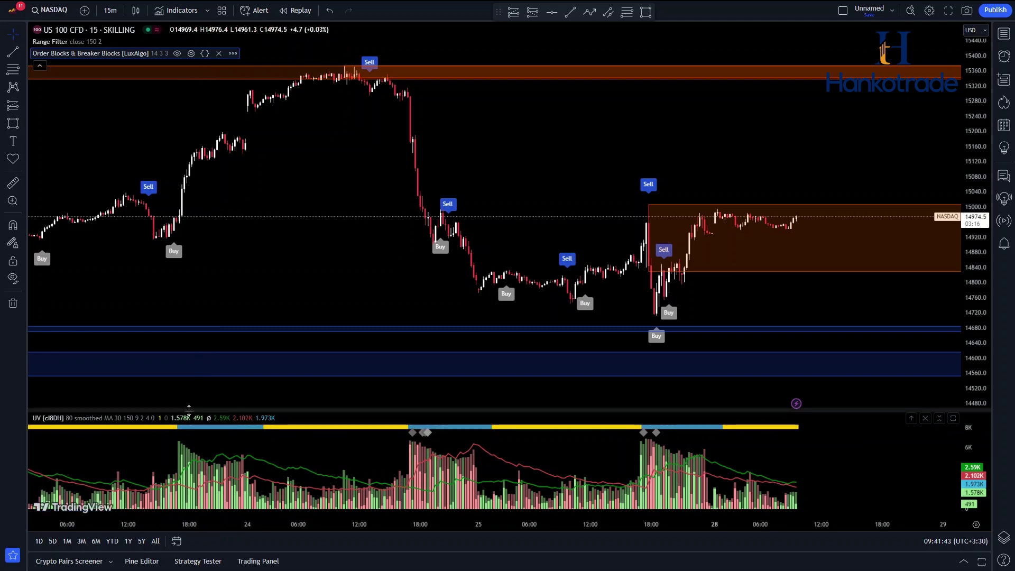
Make UV Volume Color 0 fully opaque and Volume Color 1 solid red.
{"action": "left_click", "coordinate": [178, 418]}
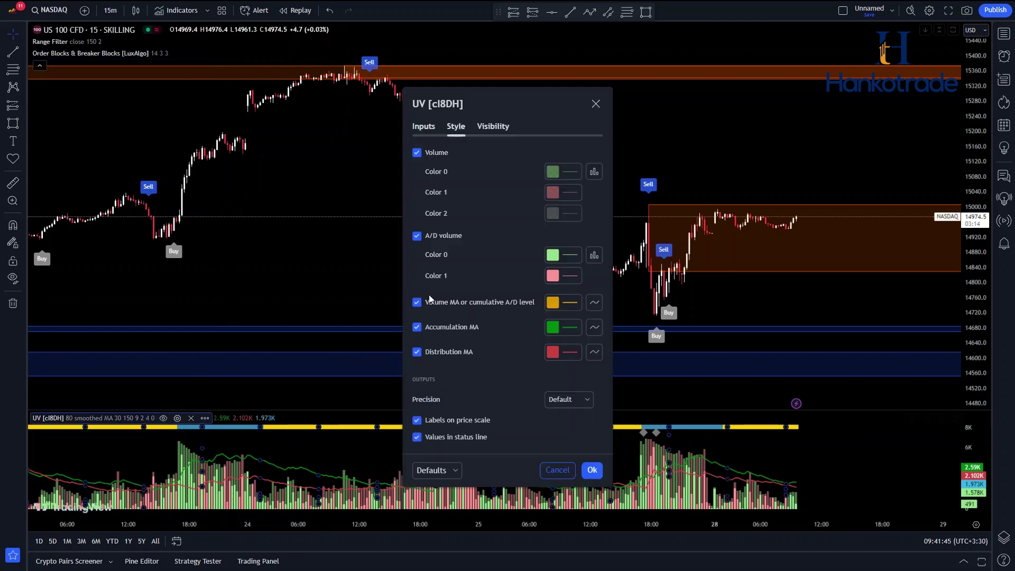
{"action": "left_click", "coordinate": [552, 174]}
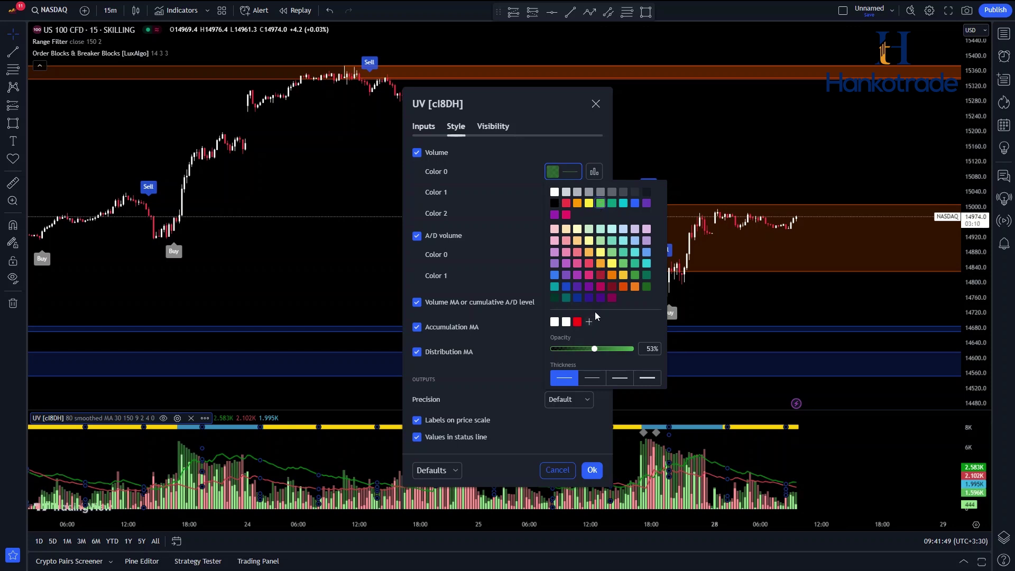
{"action": "left_click_drag", "start_coordinate": [595, 349], "coordinate": [633, 349]}
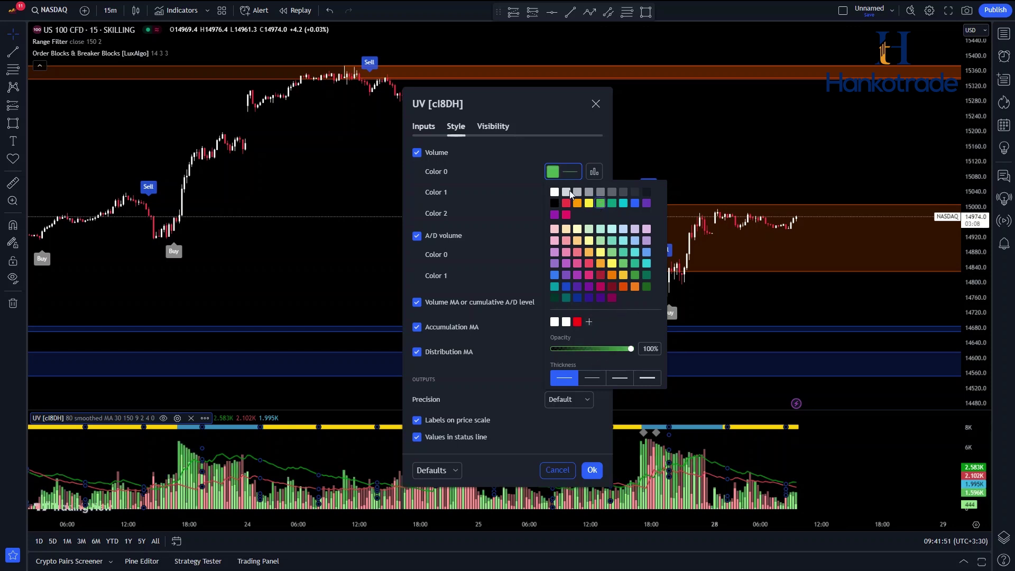
{"action": "left_click", "coordinate": [539, 175]}
{"action": "left_click", "coordinate": [555, 193]}
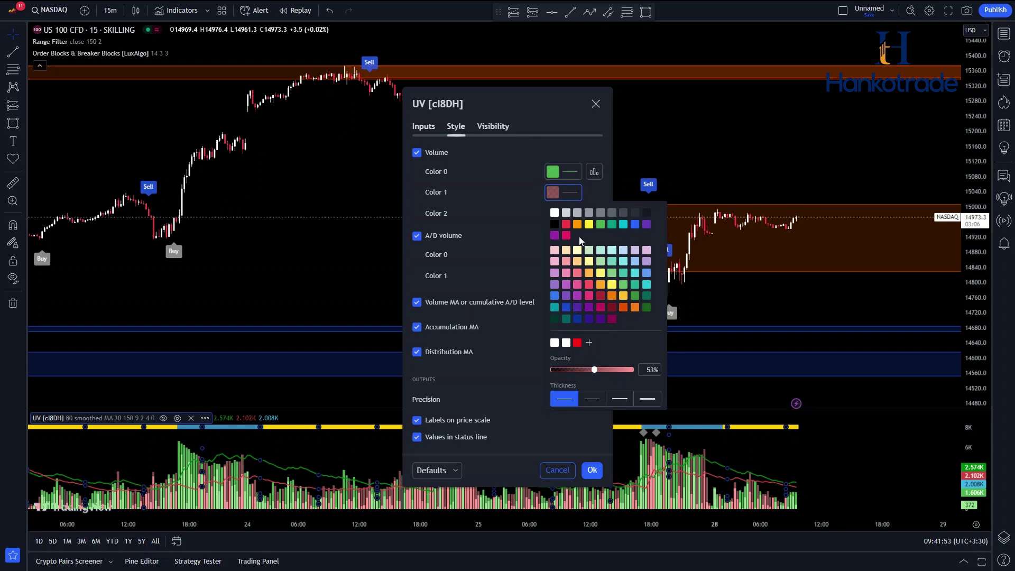
{"action": "left_click", "coordinate": [567, 224]}
{"action": "left_click_drag", "start_coordinate": [594, 369], "coordinate": [633, 370]}
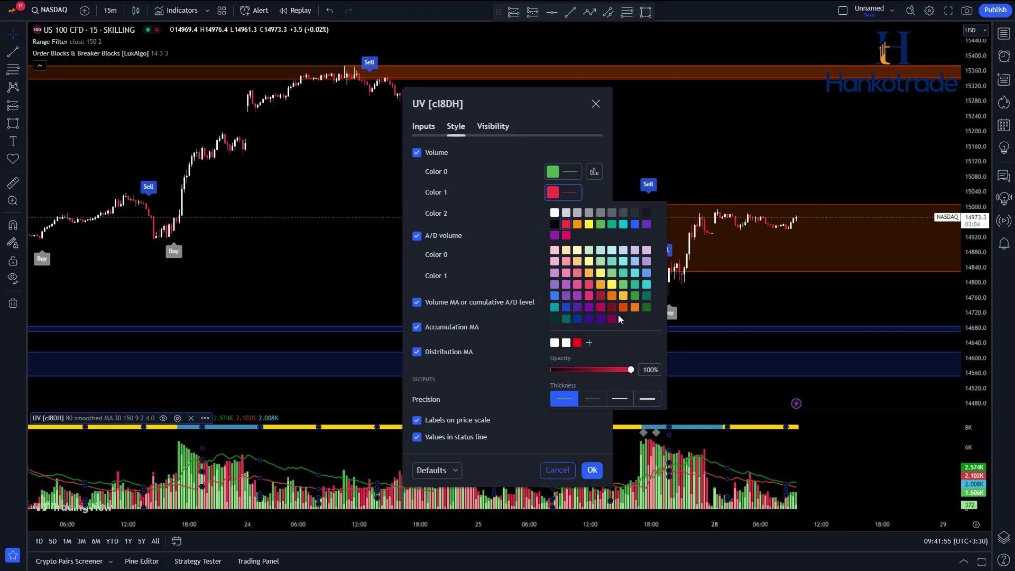
{"action": "left_click", "coordinate": [505, 193]}
{"action": "left_click", "coordinate": [559, 216]}
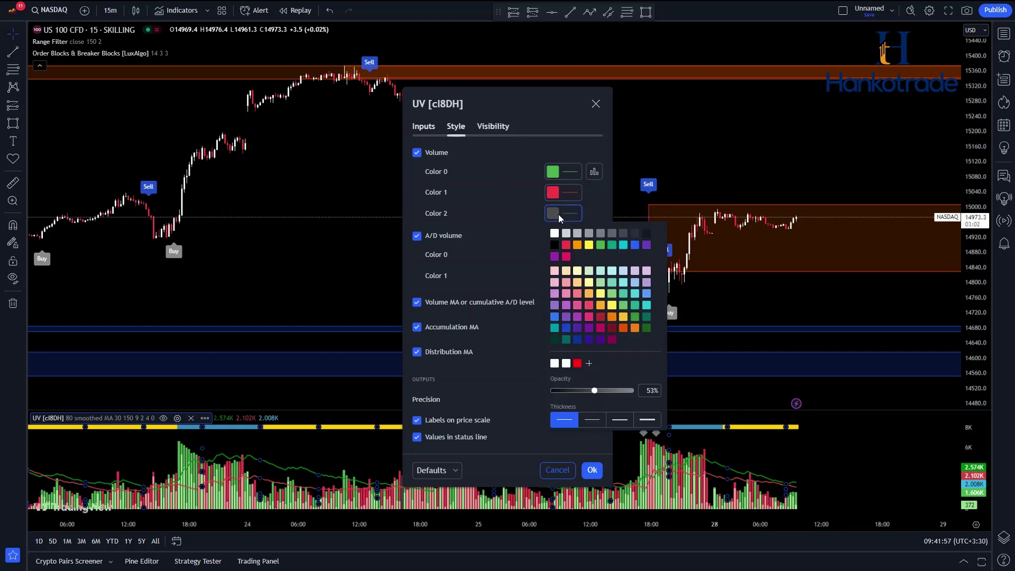
{"action": "left_click", "coordinate": [540, 219]}
Set the A/D volume colours to solid green (Color 0) and red (Color 1).
{"action": "left_click", "coordinate": [554, 258]}
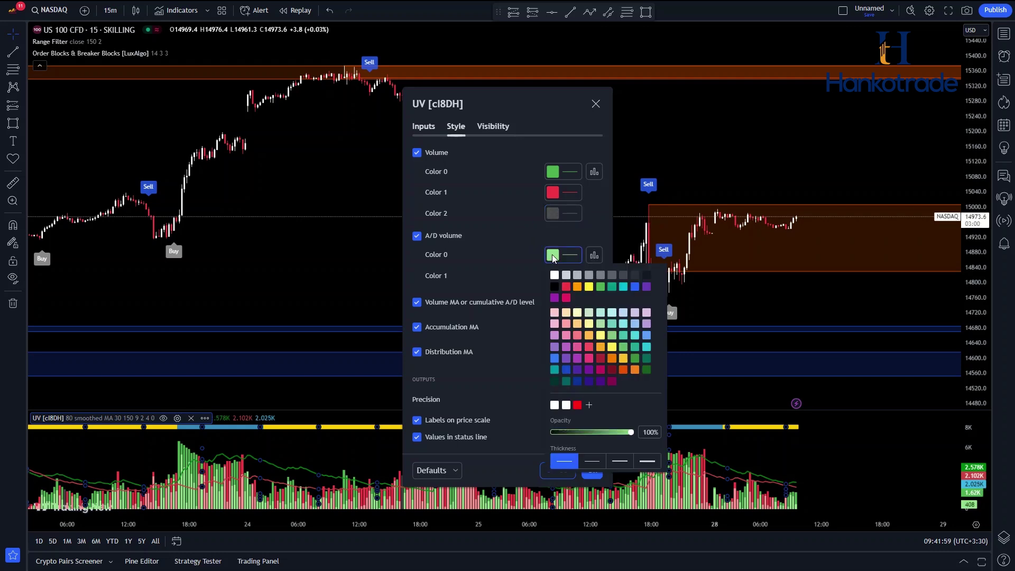
{"action": "left_click", "coordinate": [601, 287]}
{"action": "left_click_drag", "start_coordinate": [589, 432], "coordinate": [631, 432]}
{"action": "left_click", "coordinate": [496, 225]}
{"action": "left_click", "coordinate": [558, 279]}
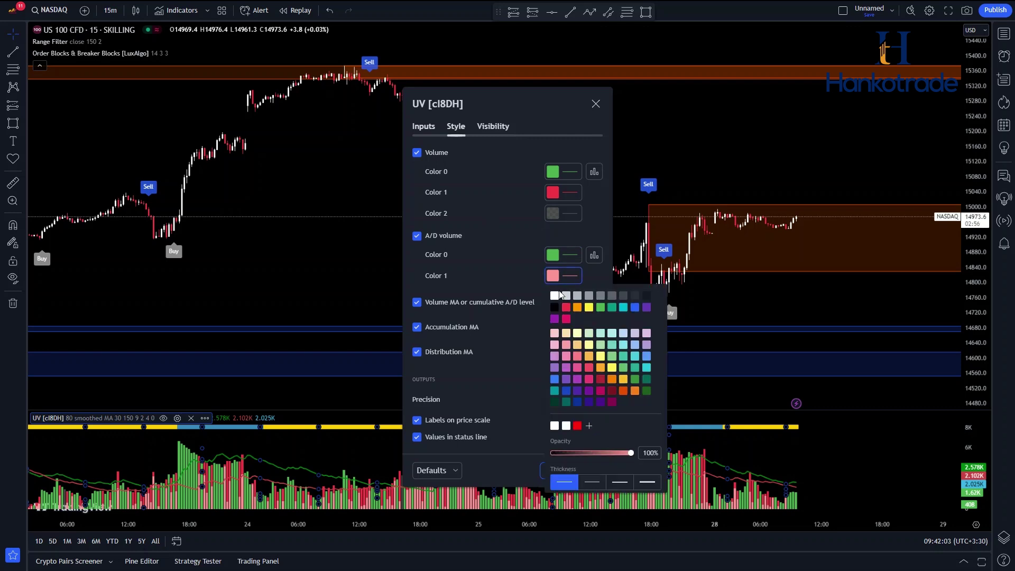
{"action": "left_click", "coordinate": [567, 307]}
{"action": "left_click", "coordinate": [514, 270]}
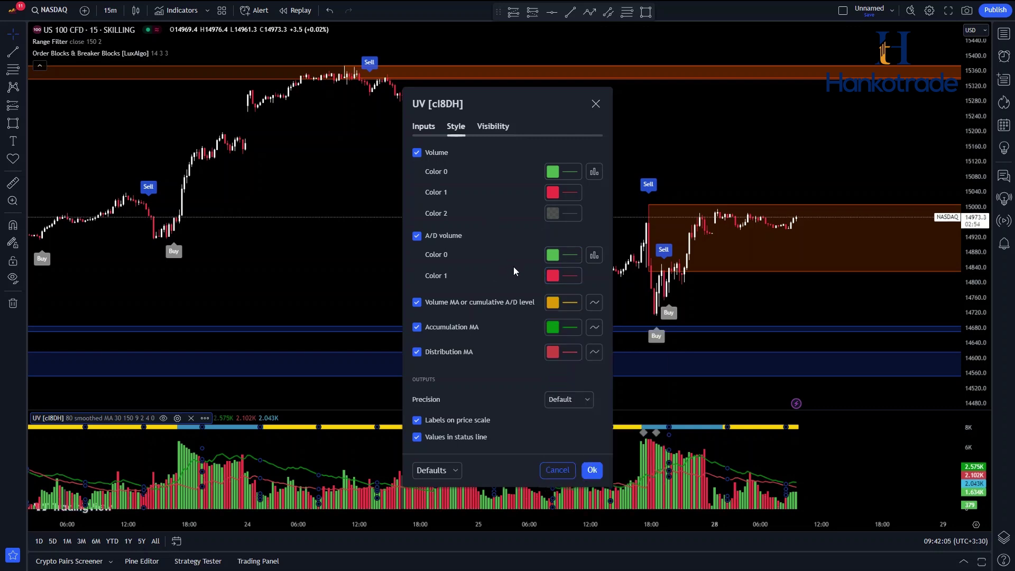
{"action": "left_click", "coordinate": [555, 276]}
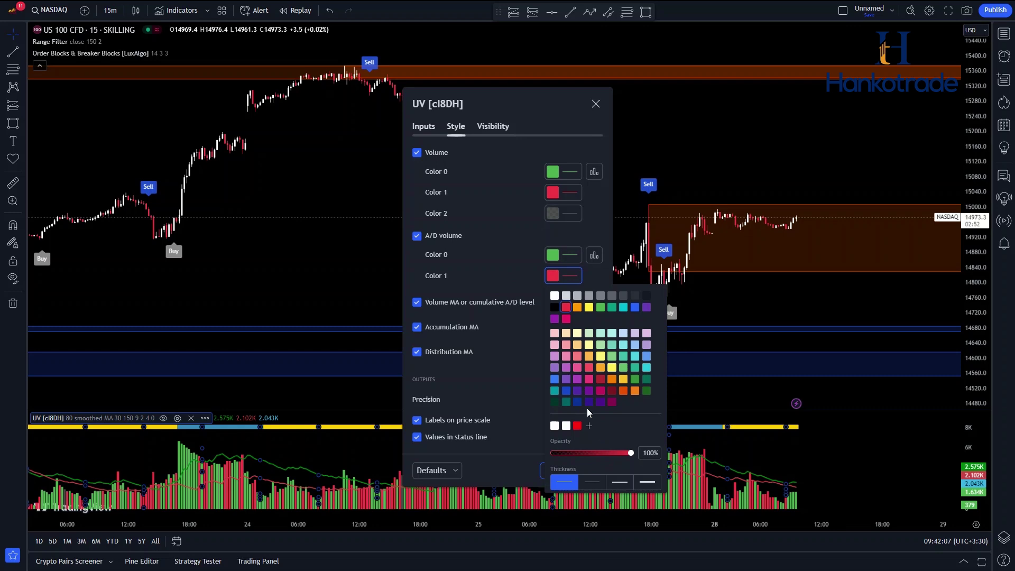
{"action": "left_click", "coordinate": [521, 261]}
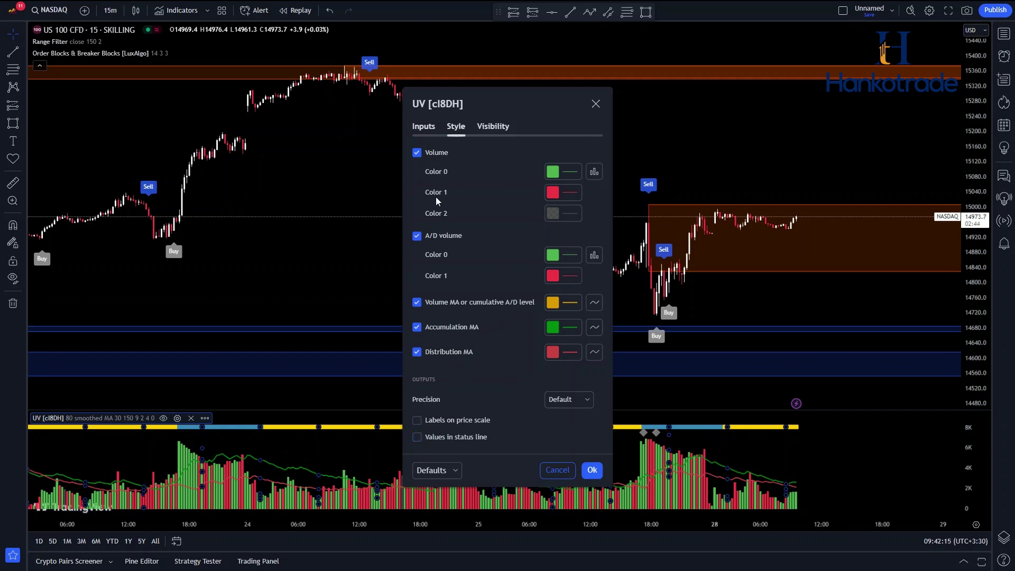
Set the UV plot height to 50 and the length to 21.
{"action": "left_click", "coordinate": [430, 125]}
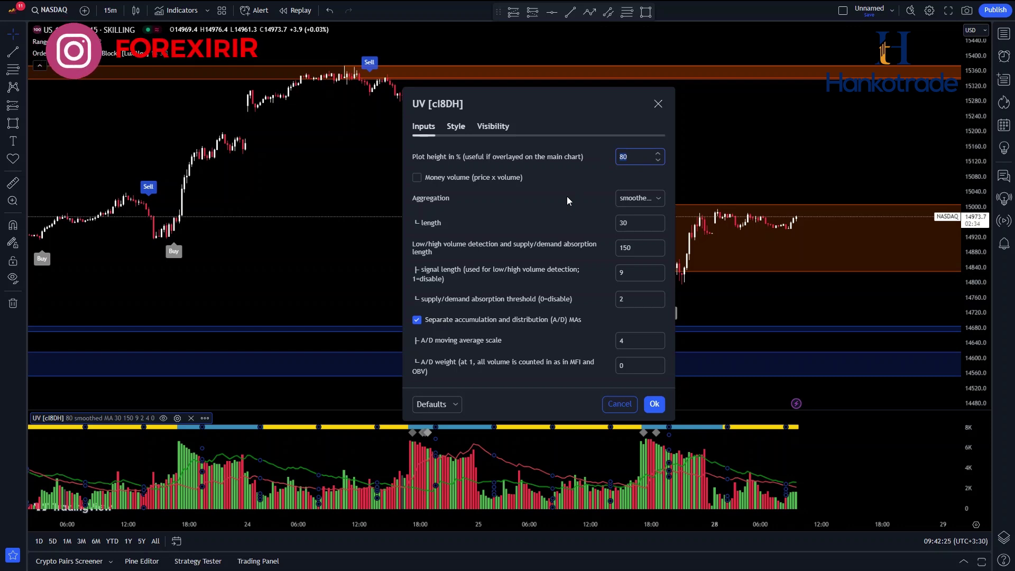
{"action": "type", "text": "50"}
{"action": "left_click", "coordinate": [578, 217]}
{"action": "left_click_drag", "start_coordinate": [641, 227], "coordinate": [612, 224]}
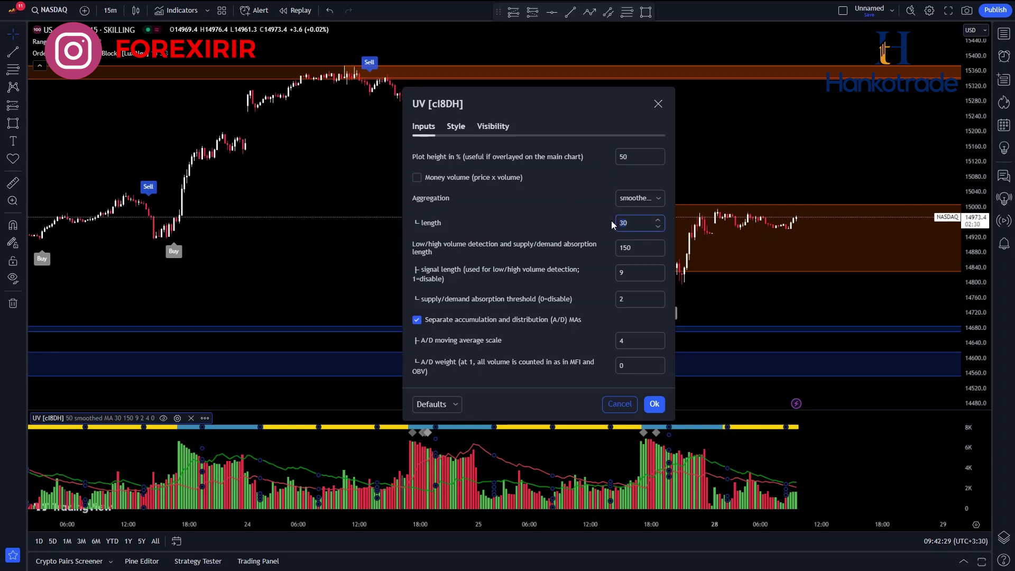
{"action": "left_click_drag", "start_coordinate": [636, 251], "coordinate": [606, 252]}
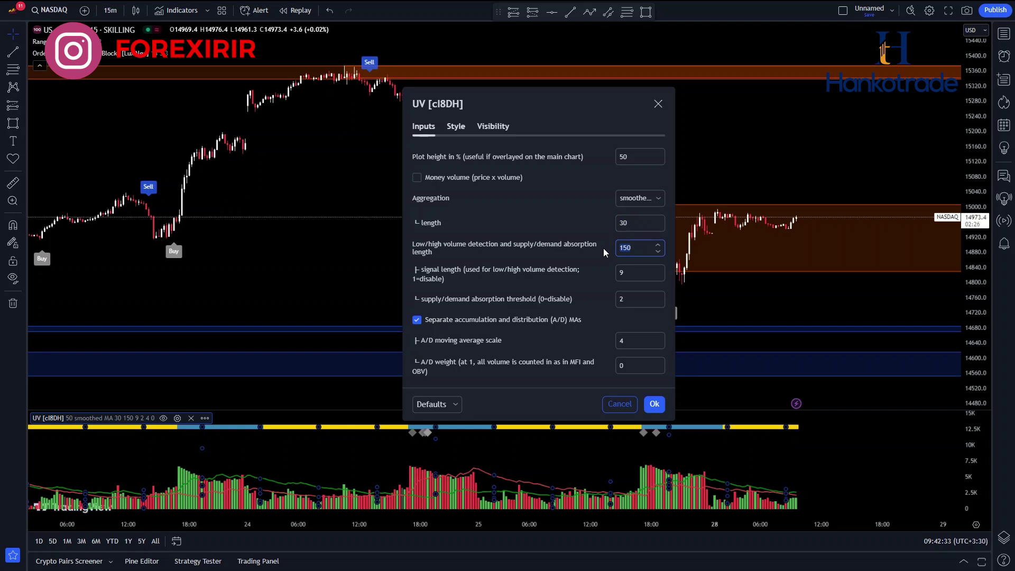
{"action": "left_click_drag", "start_coordinate": [638, 225], "coordinate": [613, 224]}
{"action": "type", "text": "21"}
{"action": "left_click", "coordinate": [511, 224]}
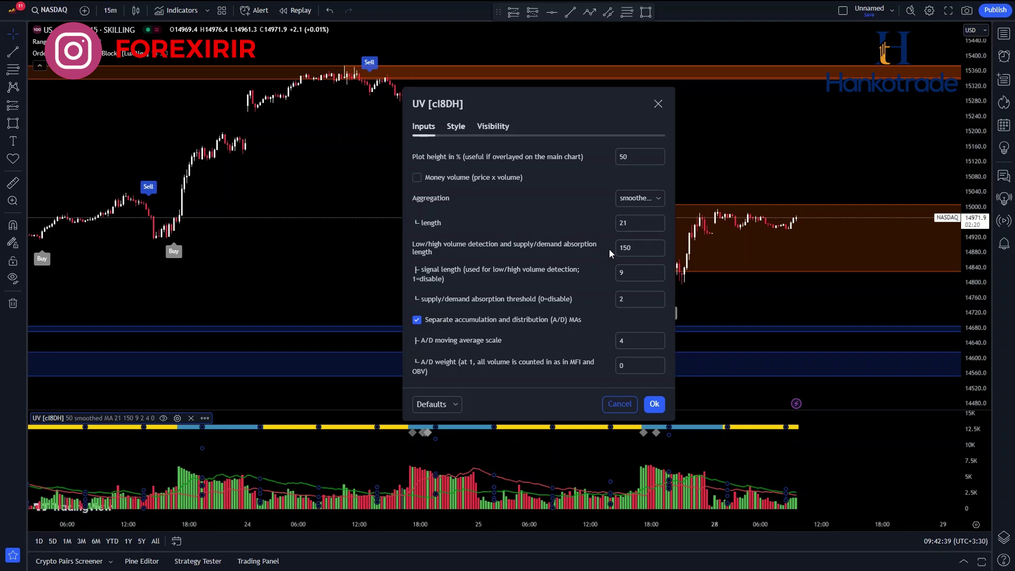
Change the detection length from 150 to 21 and apply the UV settings.
{"action": "left_click", "coordinate": [640, 248]}
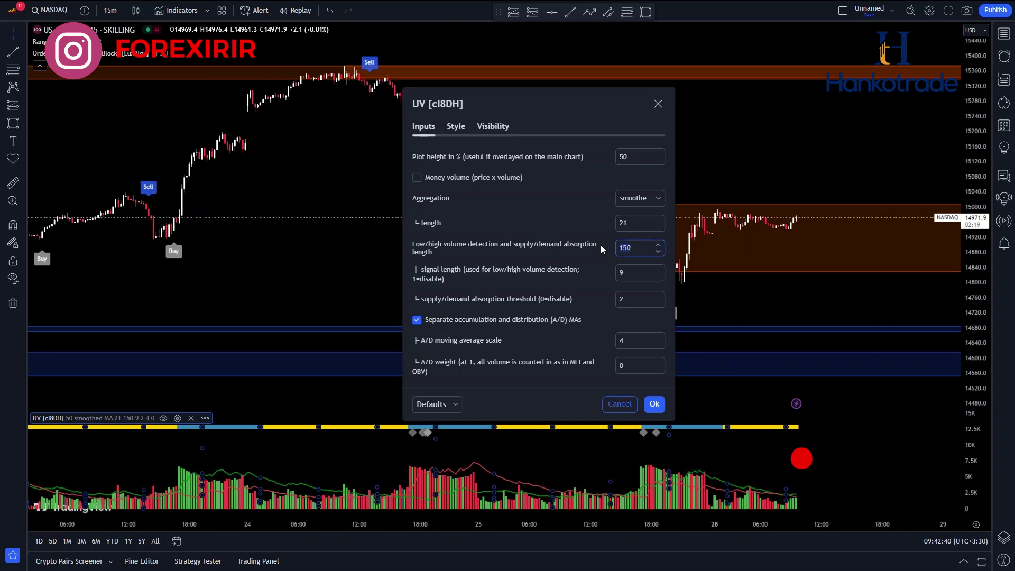
{"action": "key", "text": "BackSpace"}
{"action": "key", "text": "BackSpace"}
{"action": "key", "text": "BackSpace"}
{"action": "type", "text": "21"}
{"action": "left_click", "coordinate": [566, 237]}
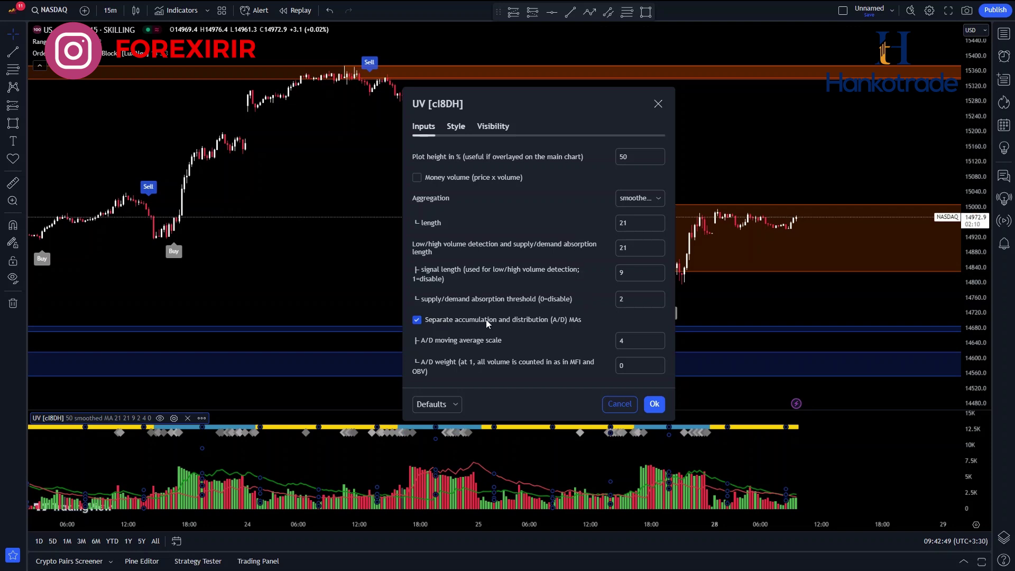
{"action": "left_click", "coordinate": [460, 131]}
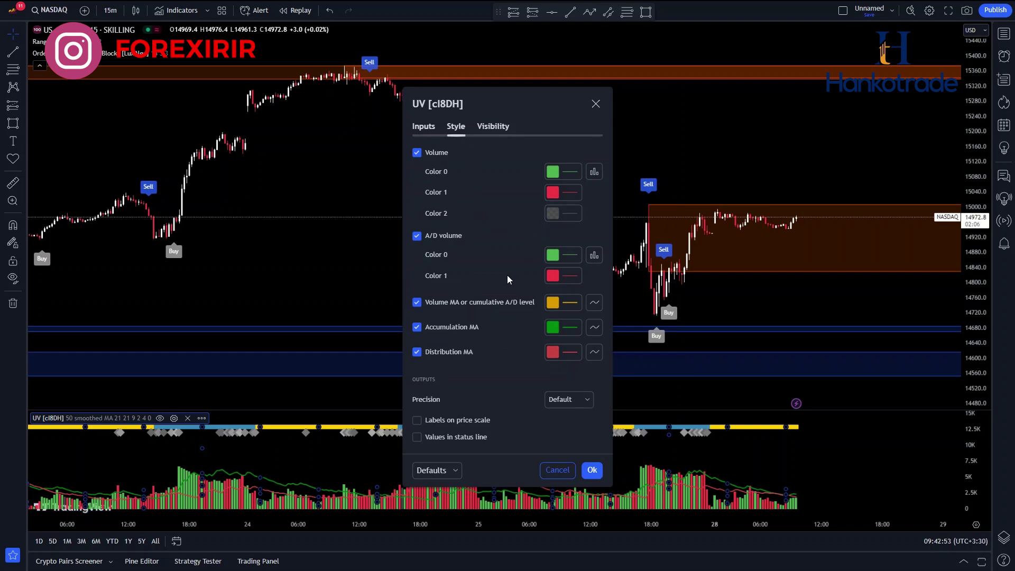
{"action": "left_click_drag", "start_coordinate": [523, 98], "coordinate": [410, 82]}
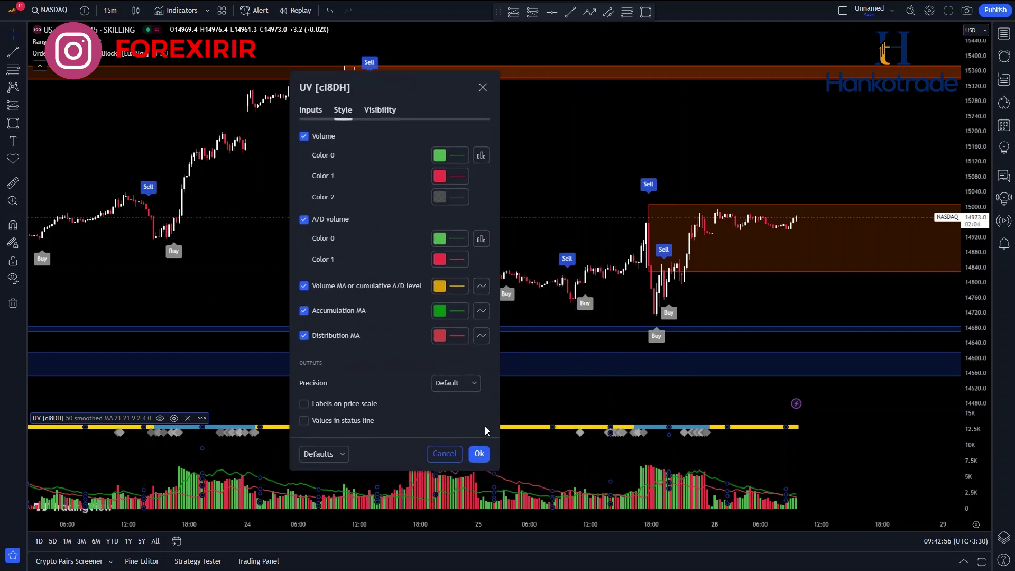
{"action": "left_click", "coordinate": [478, 455]}
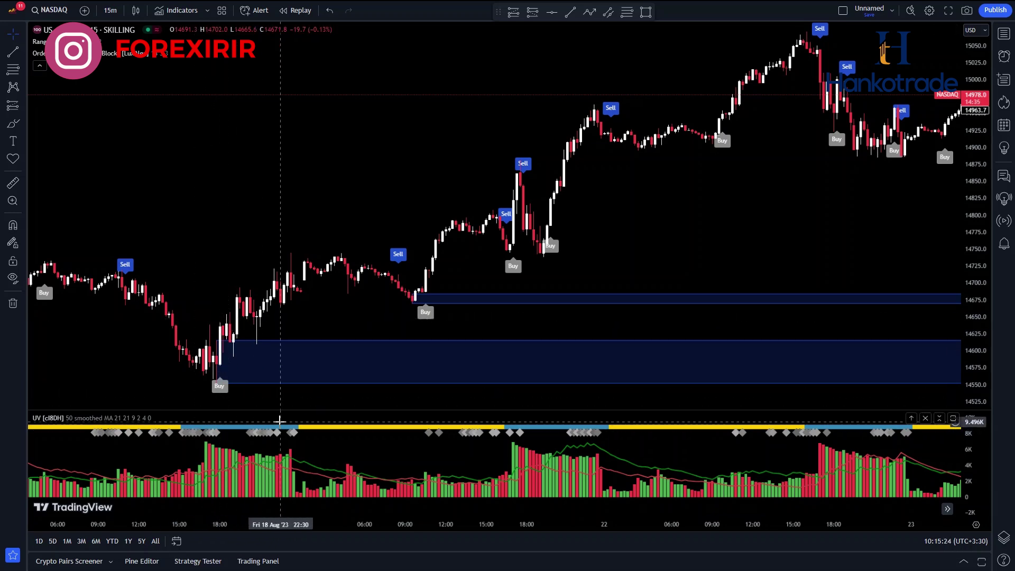
Draw a short trial horizontal trend line near 14656 and select it.
{"action": "key", "text": "alt+t"}
{"action": "left_click", "coordinate": [257, 313]}
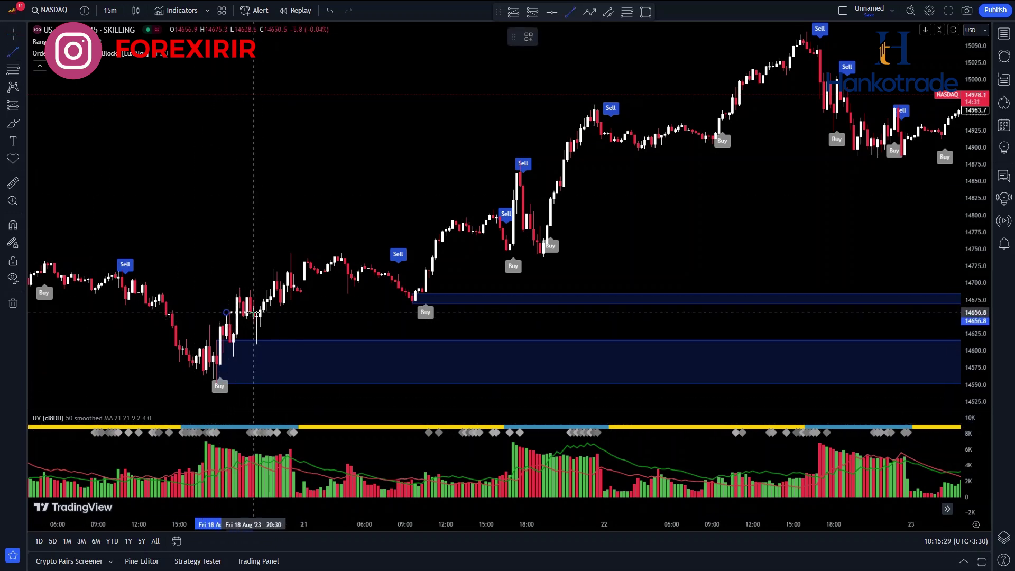
{"action": "left_click", "coordinate": [227, 313]}
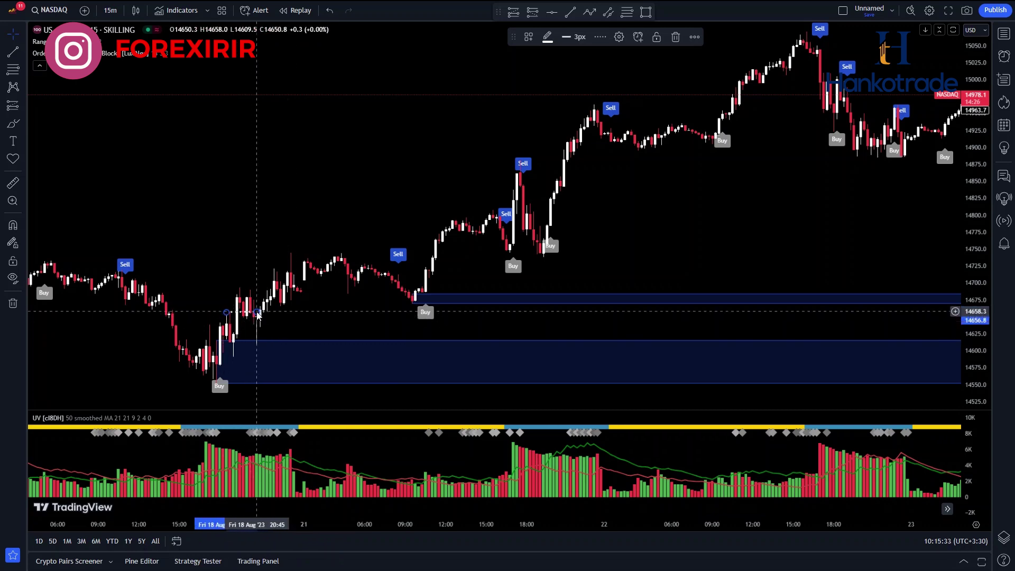
{"action": "left_click", "coordinate": [289, 324]}
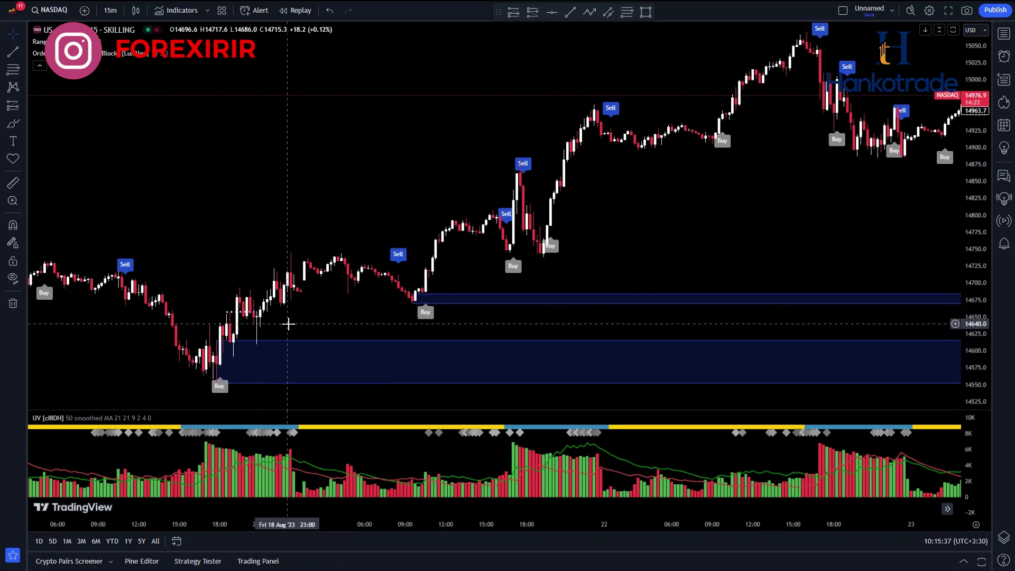
{"action": "left_click", "coordinate": [238, 313]}
{"action": "left_click", "coordinate": [216, 499]}
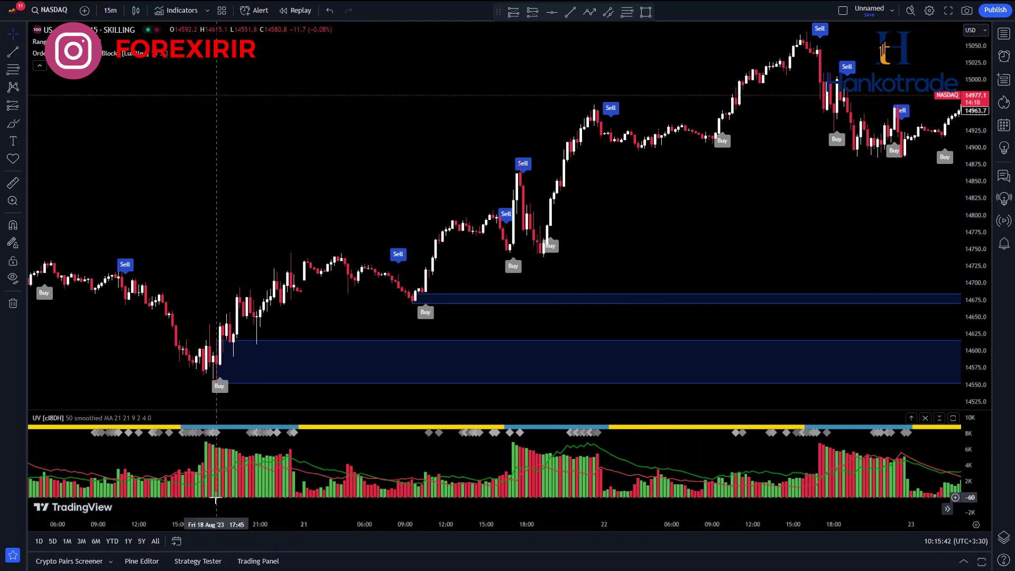
Place two trial long positions on the lower blue zone, then delete both.
{"action": "left_click", "coordinate": [512, 12]}
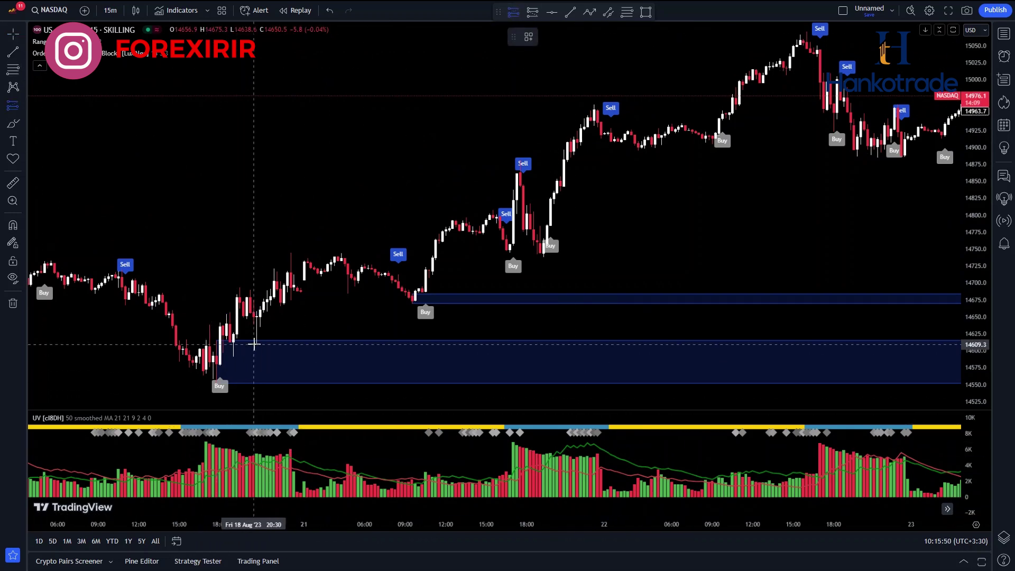
{"action": "left_click", "coordinate": [254, 344]}
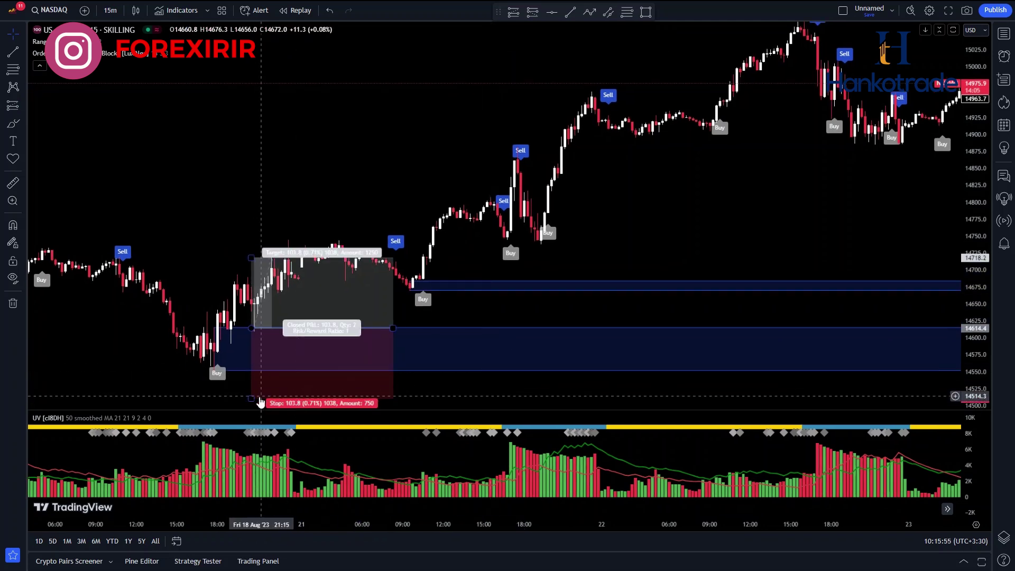
{"action": "left_click_drag", "start_coordinate": [259, 400], "coordinate": [252, 336]}
{"action": "left_click_drag", "start_coordinate": [252, 258], "coordinate": [252, 240]}
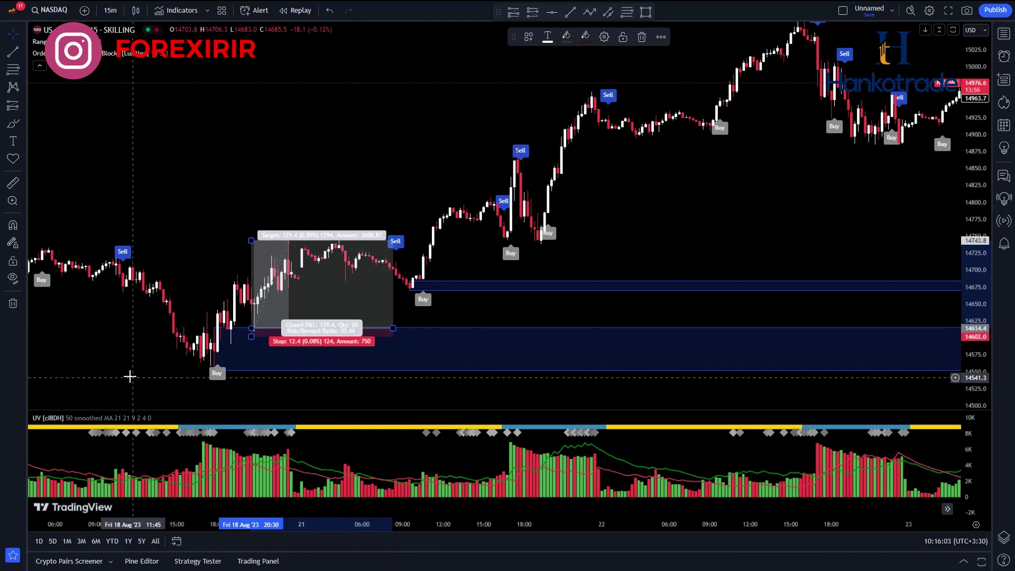
{"action": "left_click", "coordinate": [642, 37]}
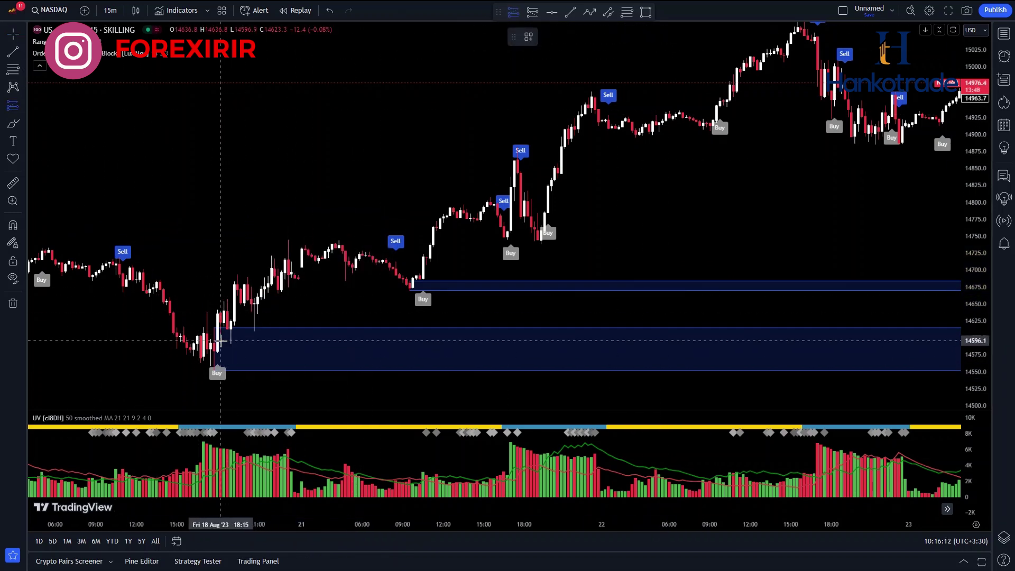
{"action": "left_click", "coordinate": [221, 341]}
{"action": "left_click_drag", "start_coordinate": [226, 270], "coordinate": [223, 247]}
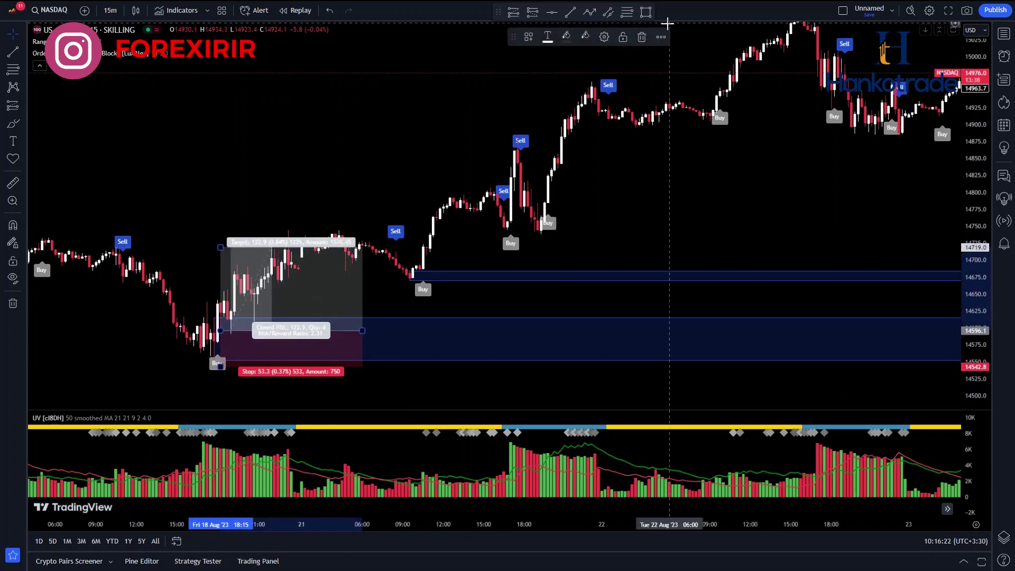
{"action": "left_click", "coordinate": [642, 36]}
Draw a horizontal trend line at the prior swing high and label it BOS.
{"action": "key", "text": "alt+t"}
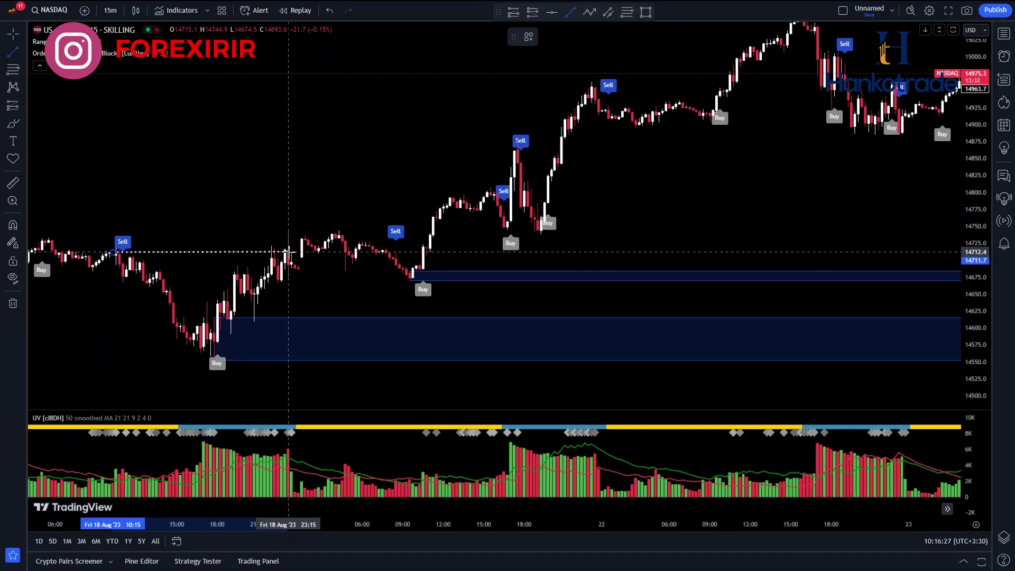
{"action": "double_click", "coordinate": [288, 252]}
{"action": "left_click", "coordinate": [581, 377]}
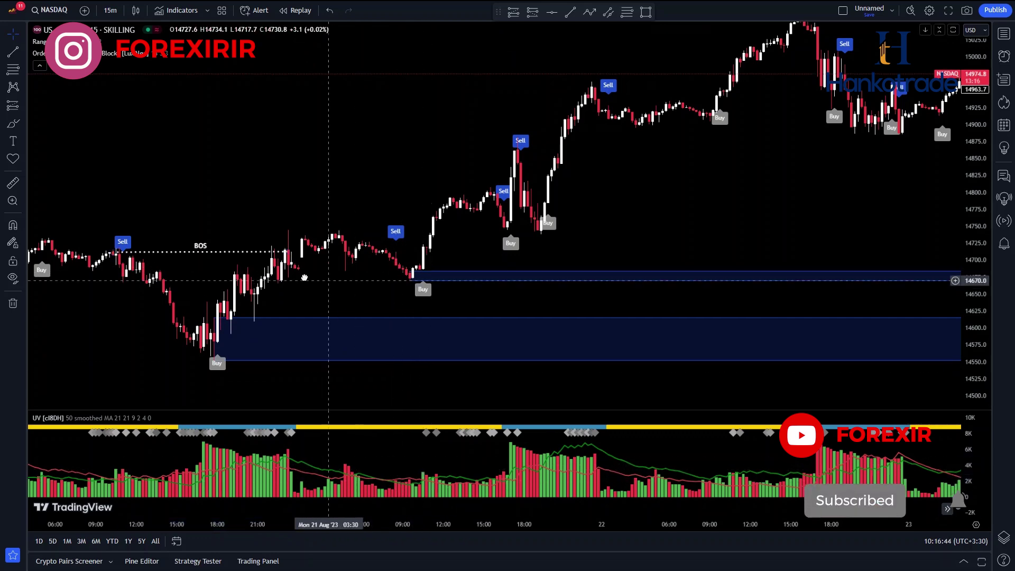
Place a trial long position at the Buy signal with stop 14666.3 and target about 14865.2.
{"action": "left_click_drag", "start_coordinate": [355, 284], "coordinate": [313, 284]}
{"action": "left_click", "coordinate": [514, 12]}
{"action": "left_click", "coordinate": [322, 253]}
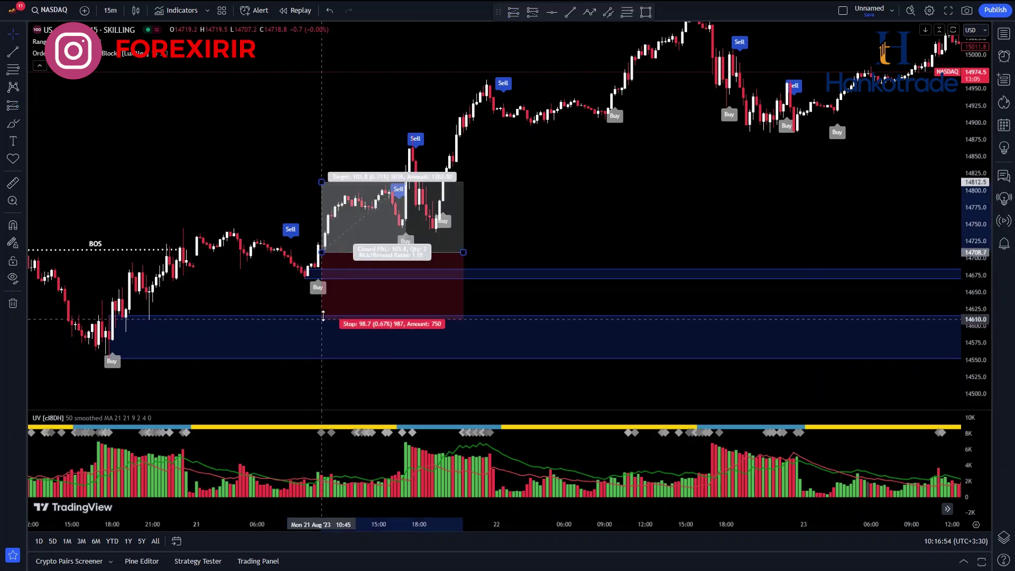
{"action": "left_click_drag", "start_coordinate": [322, 322], "coordinate": [322, 281]}
{"action": "left_click_drag", "start_coordinate": [322, 182], "coordinate": [321, 146]}
{"action": "scroll", "coordinate": [598, 209], "scroll_direction": "down", "scroll_amount": 3}
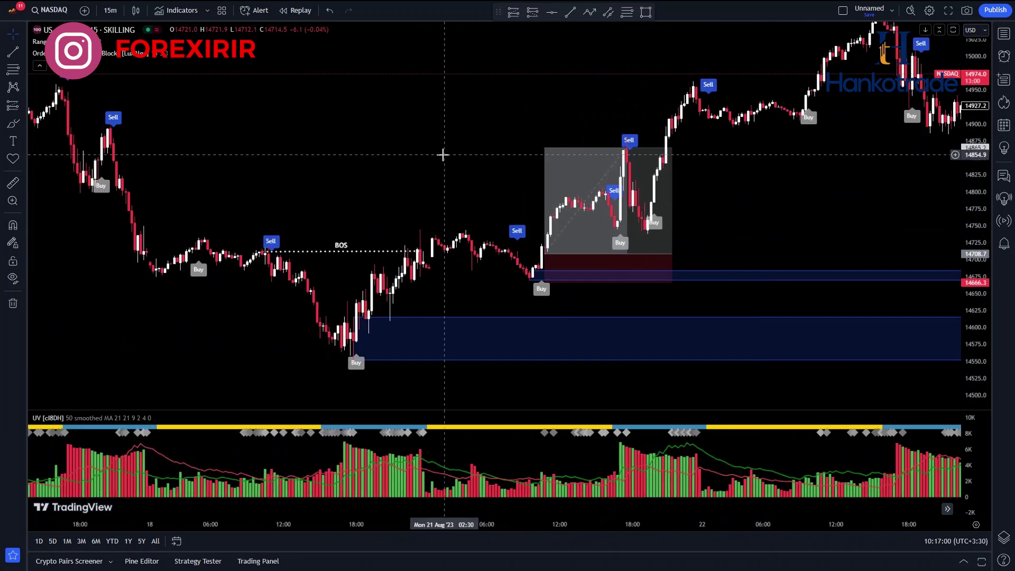
Draw a trend line from the Sell high and delete the trial long position box.
{"action": "left_click", "coordinate": [12, 52]}
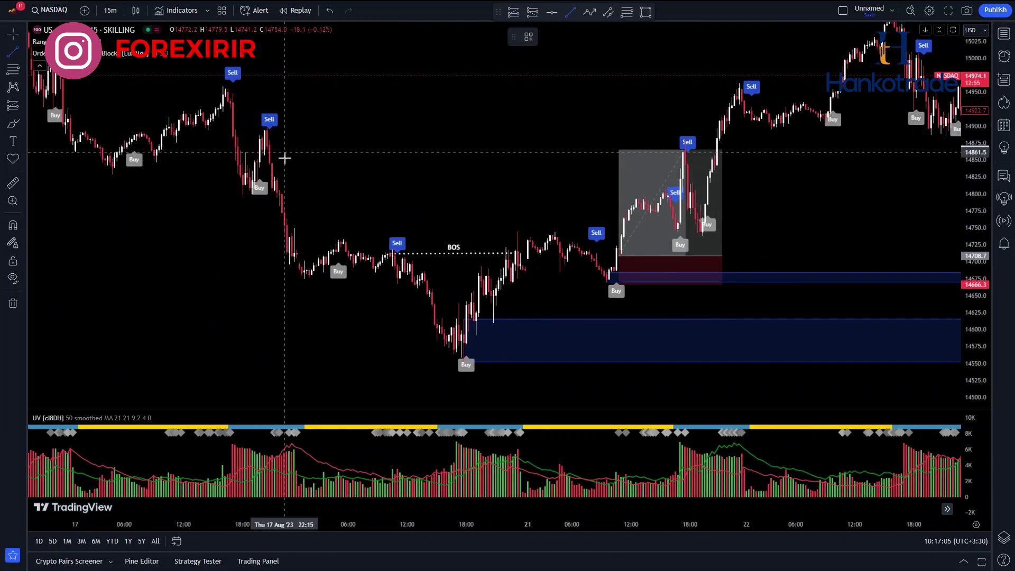
{"action": "left_click", "coordinate": [267, 129]}
{"action": "left_click", "coordinate": [696, 138]}
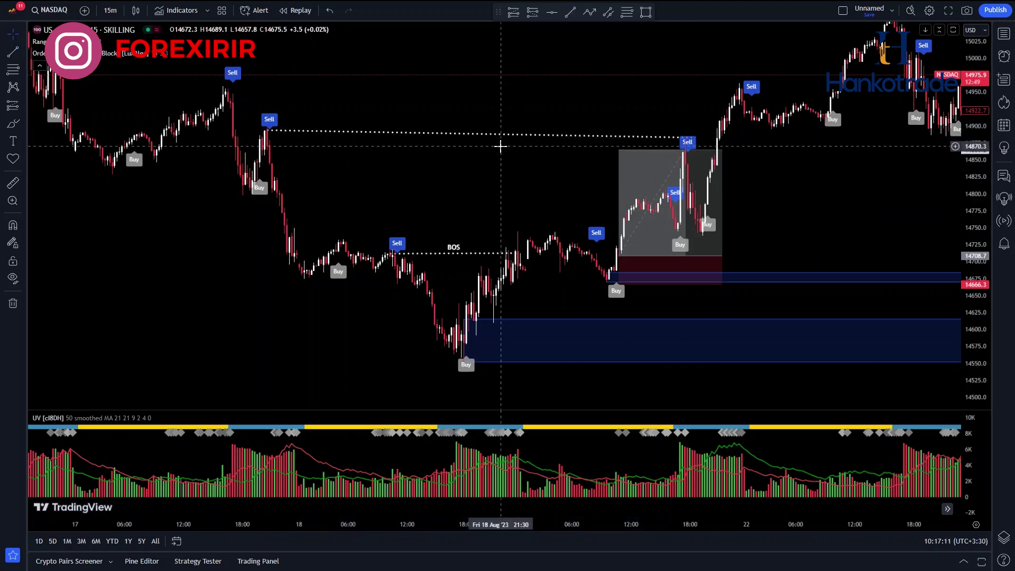
{"action": "scroll", "coordinate": [185, 142], "scroll_direction": "right", "scroll_amount": 3}
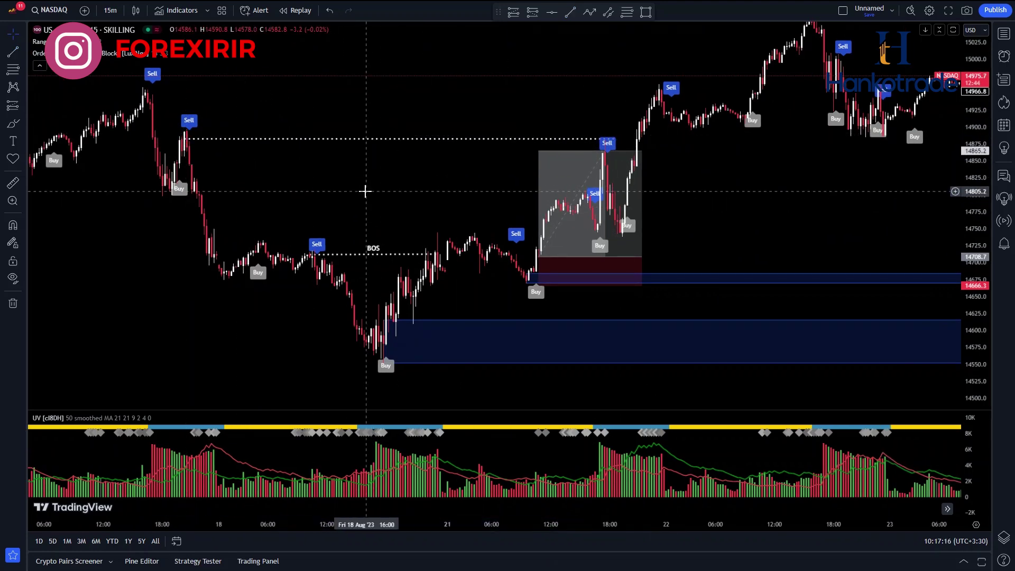
{"action": "scroll", "coordinate": [367, 189], "scroll_direction": "right", "scroll_amount": 2}
{"action": "left_click", "coordinate": [507, 169]}
{"action": "left_click", "coordinate": [644, 39]}
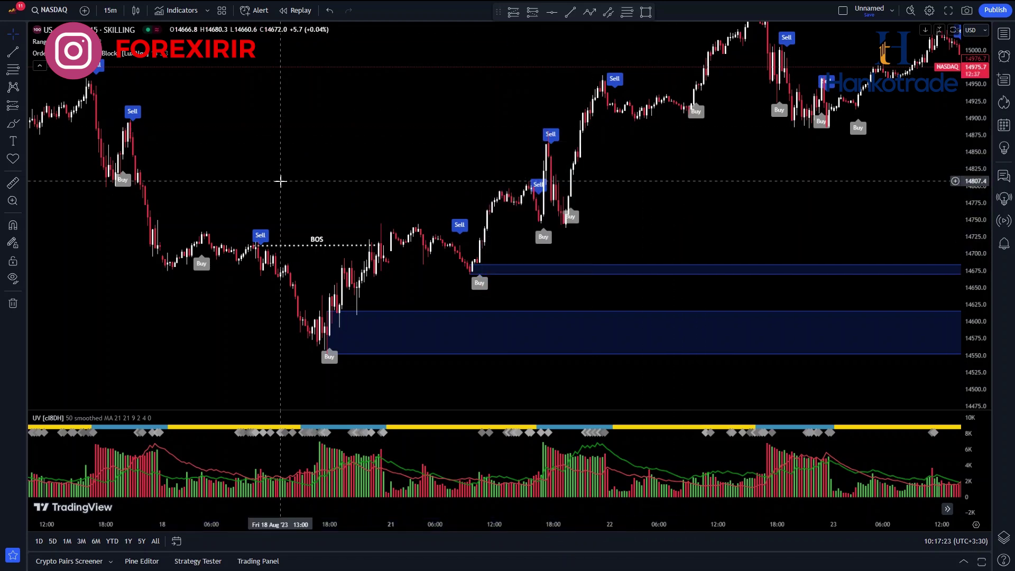
{"action": "scroll", "coordinate": [361, 209], "scroll_direction": "right", "scroll_amount": 5}
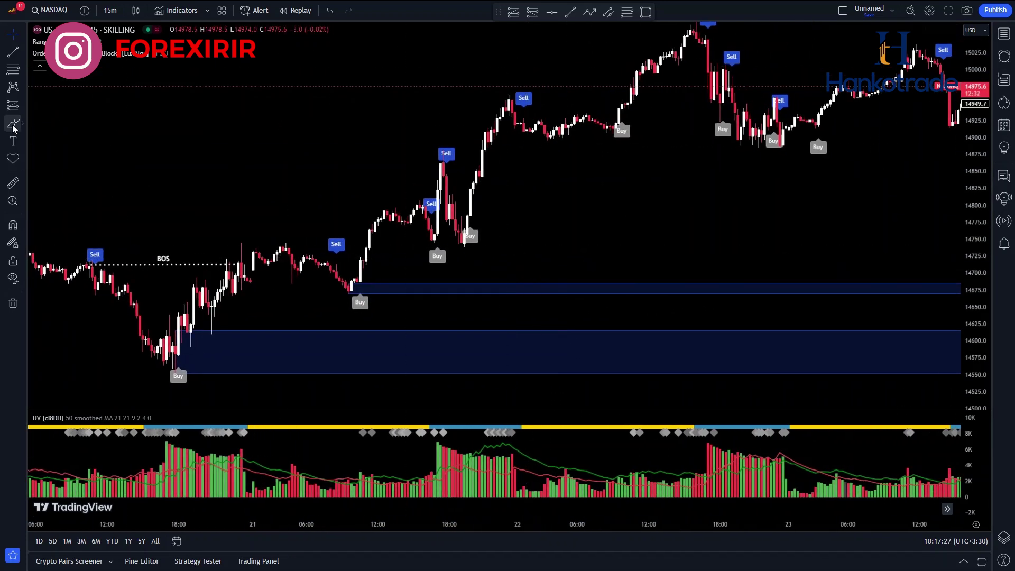
Draw a small rectangle around the Buy candle near 14750.
{"action": "left_click", "coordinate": [13, 51]}
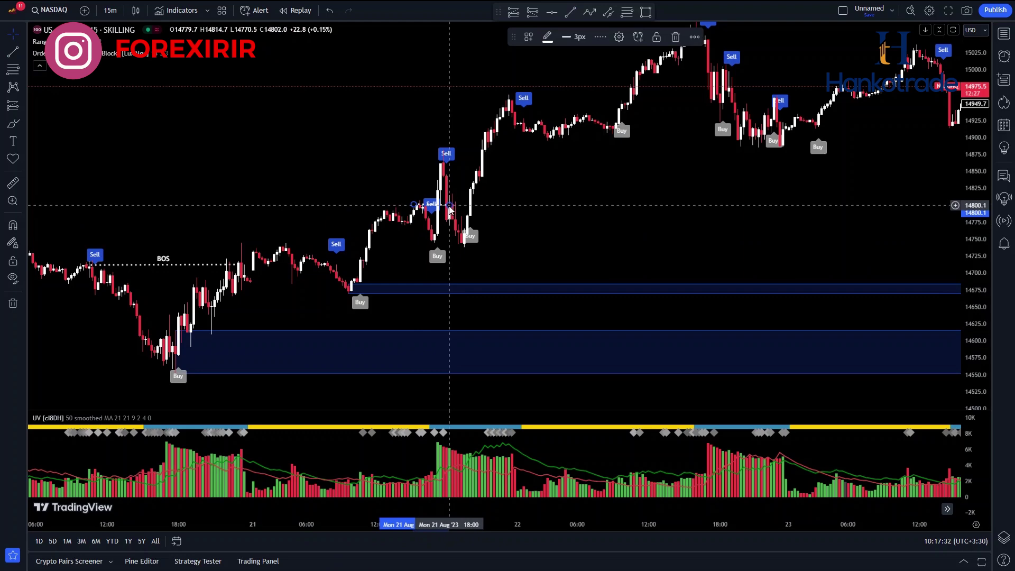
{"action": "key", "text": "Escape"}
{"action": "key", "text": "alt+shift+r"}
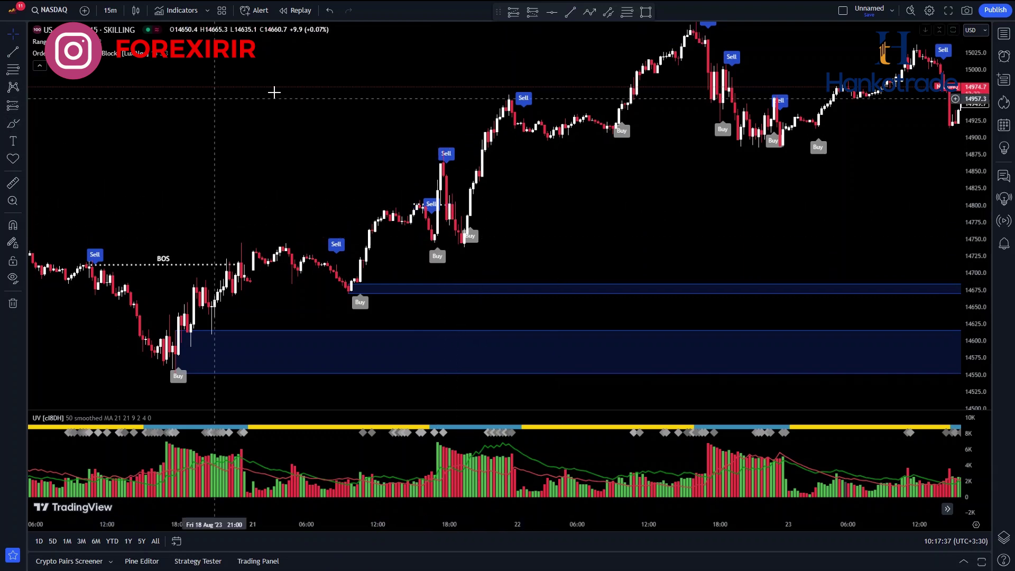
{"action": "mouse_move", "coordinate": [435, 235]}
{"action": "left_mouse_down"}
{"action": "mouse_move", "coordinate": [494, 244]}
{"action": "mouse_move", "coordinate": [375, 279]}
{"action": "left_mouse_up"}
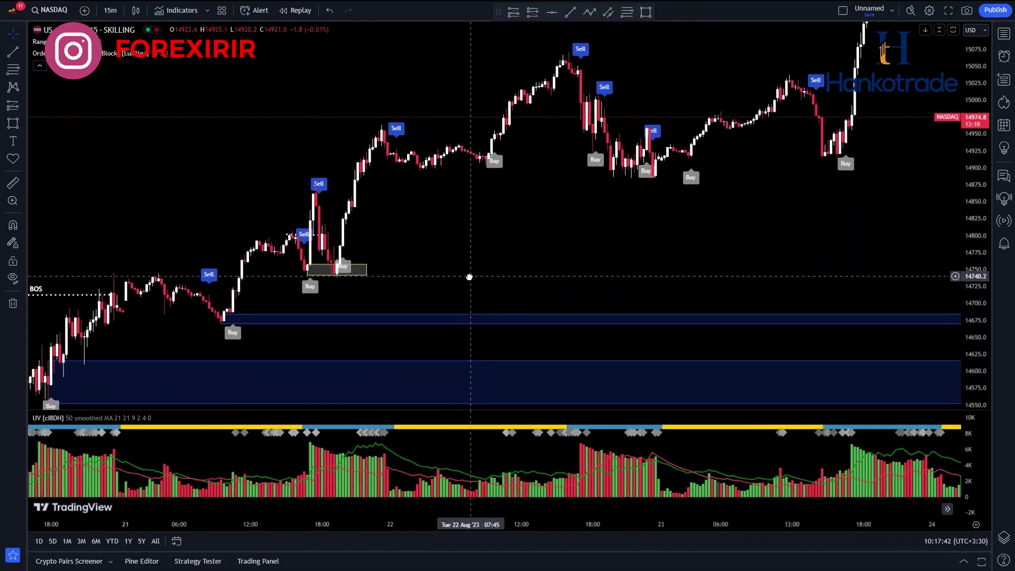
Place a trial long position at about 14781 with stop 14724.8 and target about 14952.9.
{"action": "left_click", "coordinate": [532, 12]}
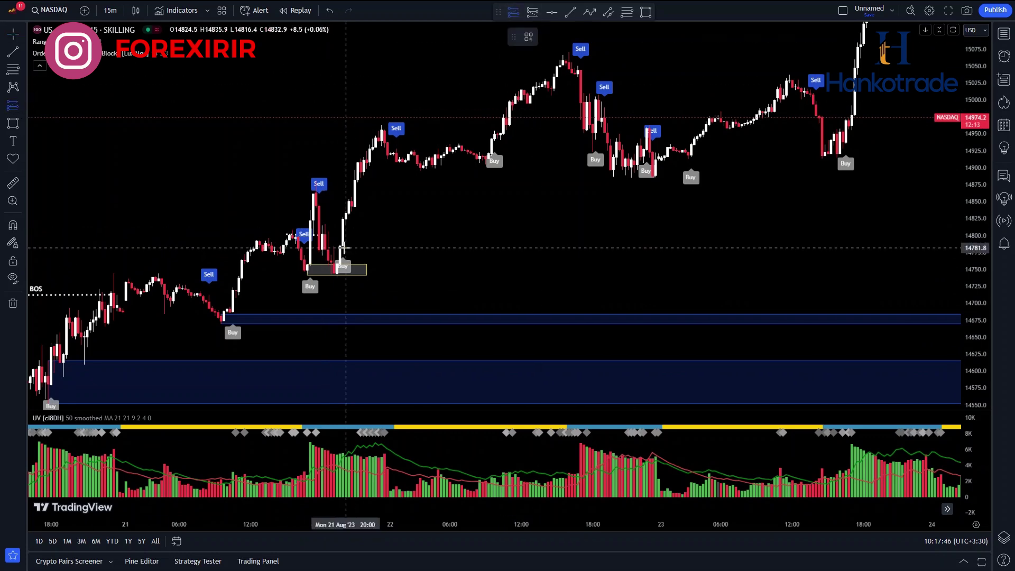
{"action": "left_click", "coordinate": [346, 248]}
{"action": "left_click_drag", "start_coordinate": [346, 356], "coordinate": [346, 286]}
{"action": "left_click_drag", "start_coordinate": [346, 140], "coordinate": [348, 131]}
{"action": "scroll", "coordinate": [789, 249], "scroll_direction": "left", "scroll_amount": 10}
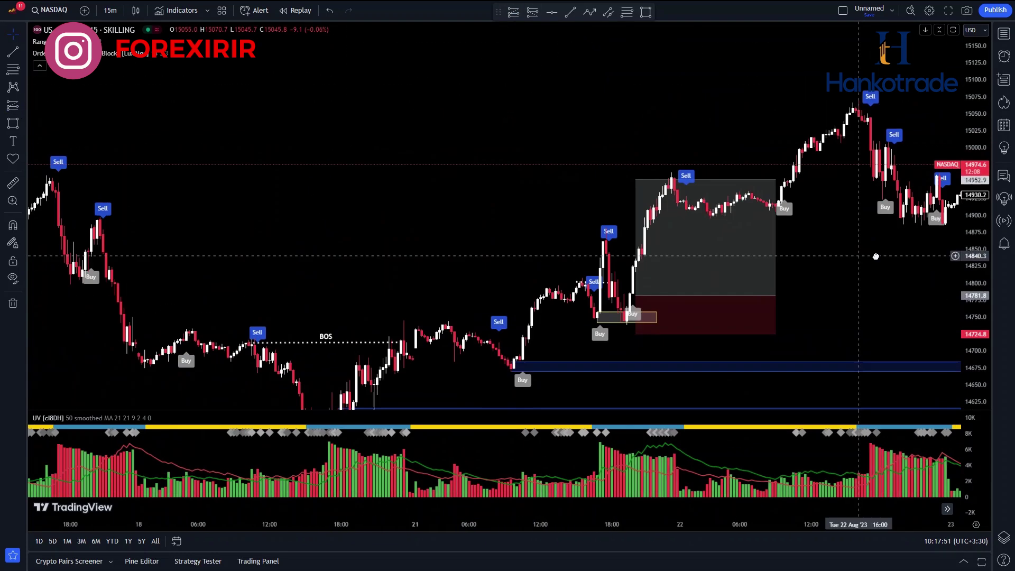
Draw and delete a dotted trend line from the left Sell peak, then delete the trial long position.
{"action": "key", "text": "alt+t"}
{"action": "mouse_move", "coordinate": [65, 181]}
{"action": "left_mouse_down"}
{"action": "mouse_move", "coordinate": [725, 168]}
{"action": "mouse_move", "coordinate": [698, 172]}
{"action": "left_mouse_up"}
{"action": "left_click_drag", "start_coordinate": [527, 219], "coordinate": [379, 208]}
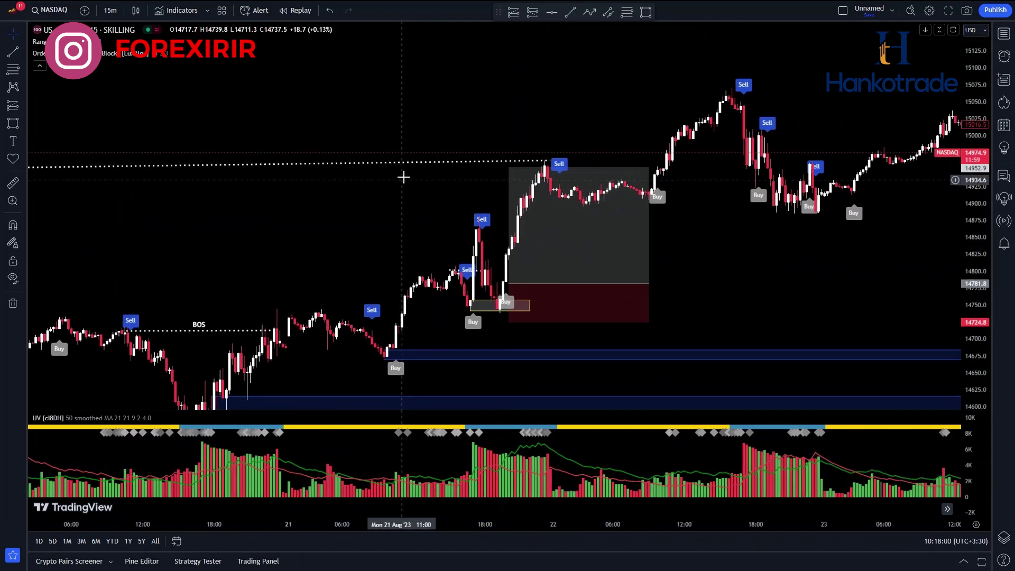
{"action": "left_click", "coordinate": [410, 164]}
{"action": "left_click", "coordinate": [675, 37]}
{"action": "left_click_drag", "start_coordinate": [685, 281], "coordinate": [506, 271]}
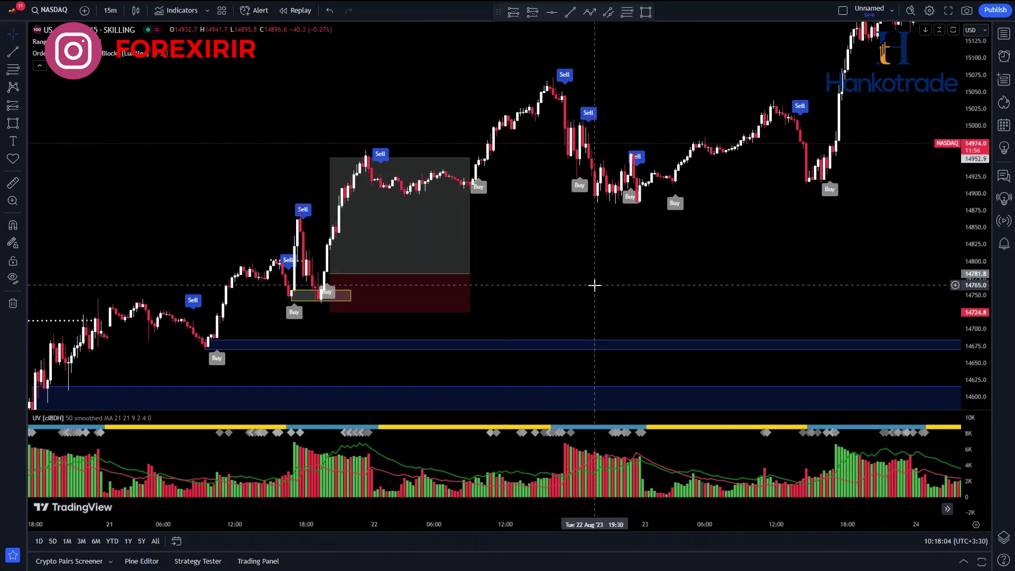
{"action": "left_click", "coordinate": [458, 202]}
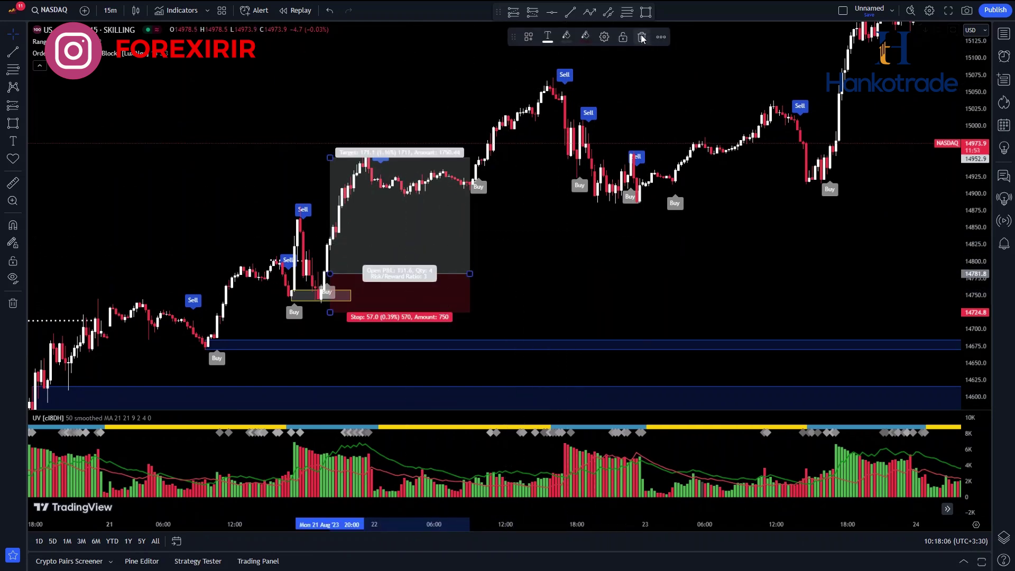
{"action": "key", "text": "Delete"}
{"action": "scroll", "coordinate": [574, 229], "scroll_direction": "right", "scroll_amount": 3}
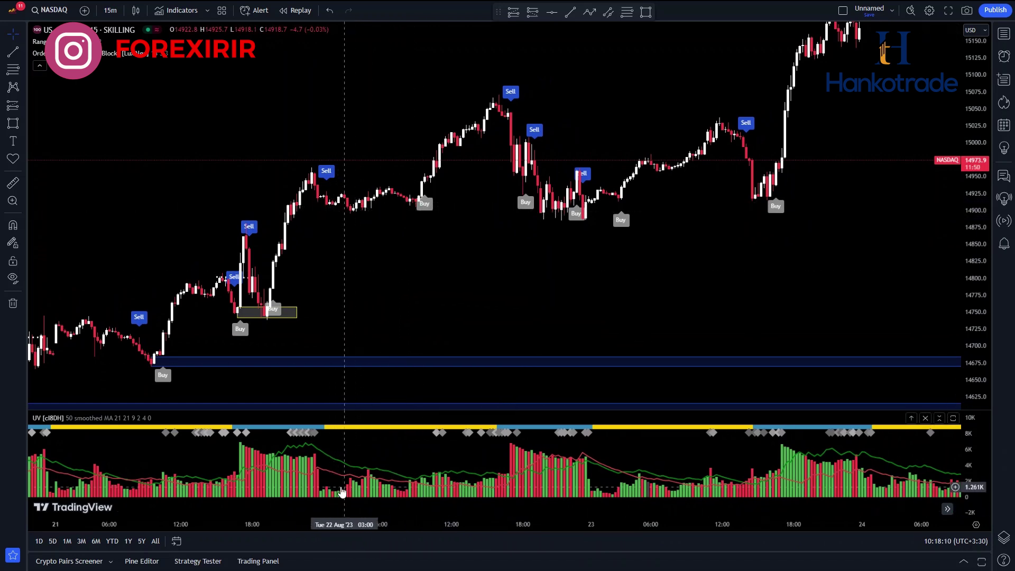
{"action": "left_click_drag", "start_coordinate": [685, 296], "coordinate": [693, 335]}
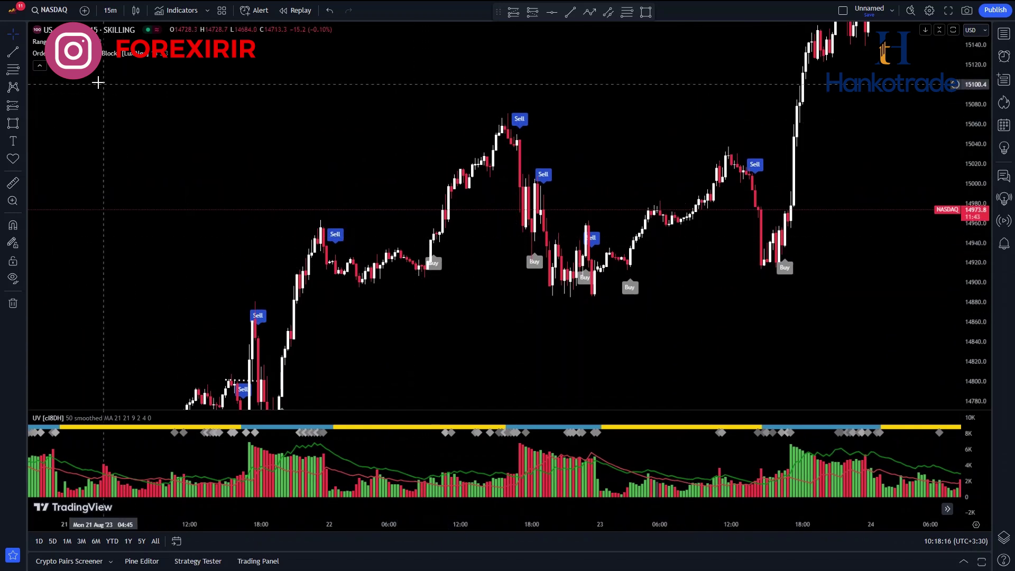
Place a long position with entry 14937.5, stop 14898.9, target 15060.8, and narrow its time span.
{"action": "left_click", "coordinate": [515, 12]}
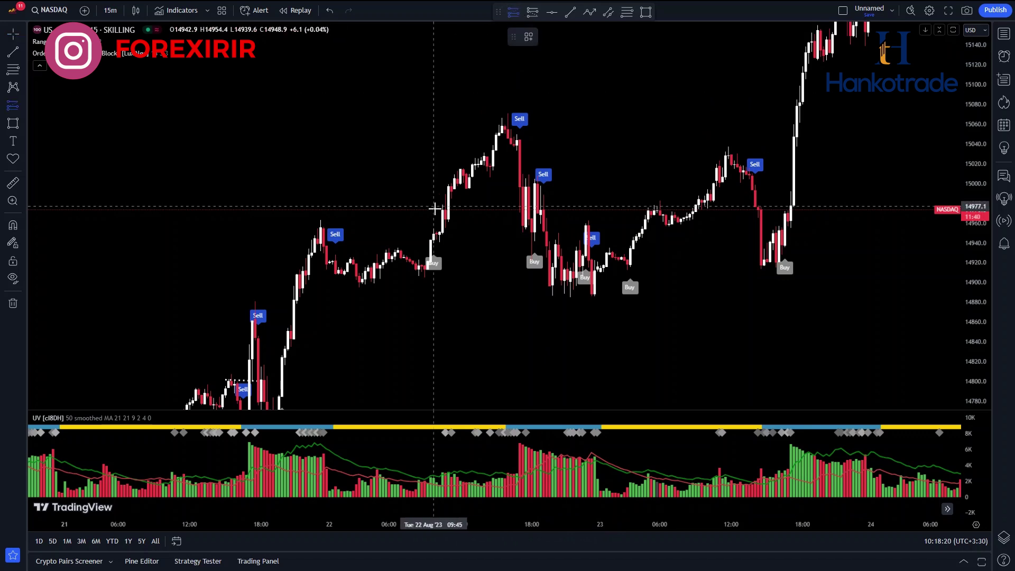
{"action": "left_click", "coordinate": [437, 245]}
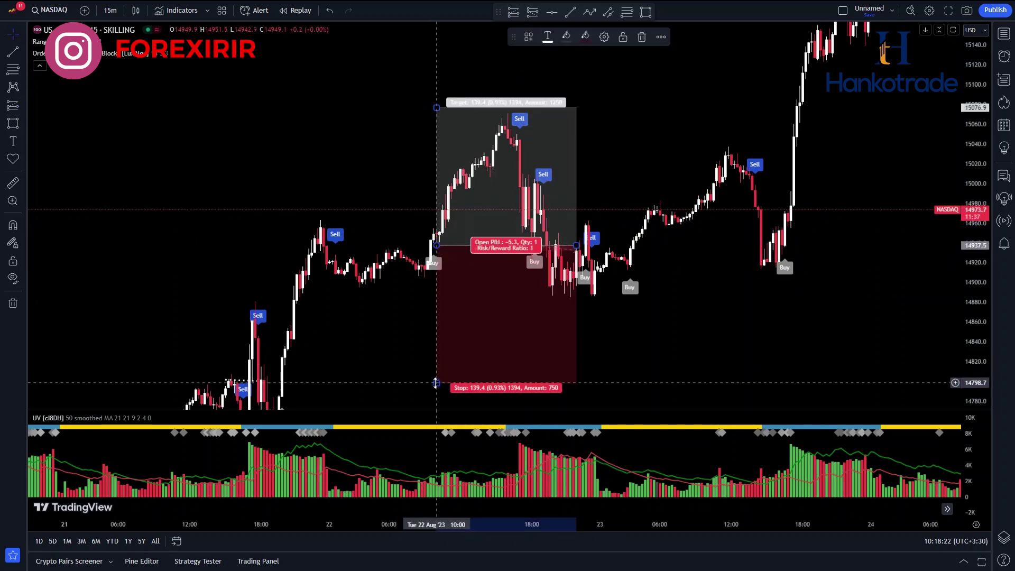
{"action": "left_click_drag", "start_coordinate": [435, 382], "coordinate": [437, 283]}
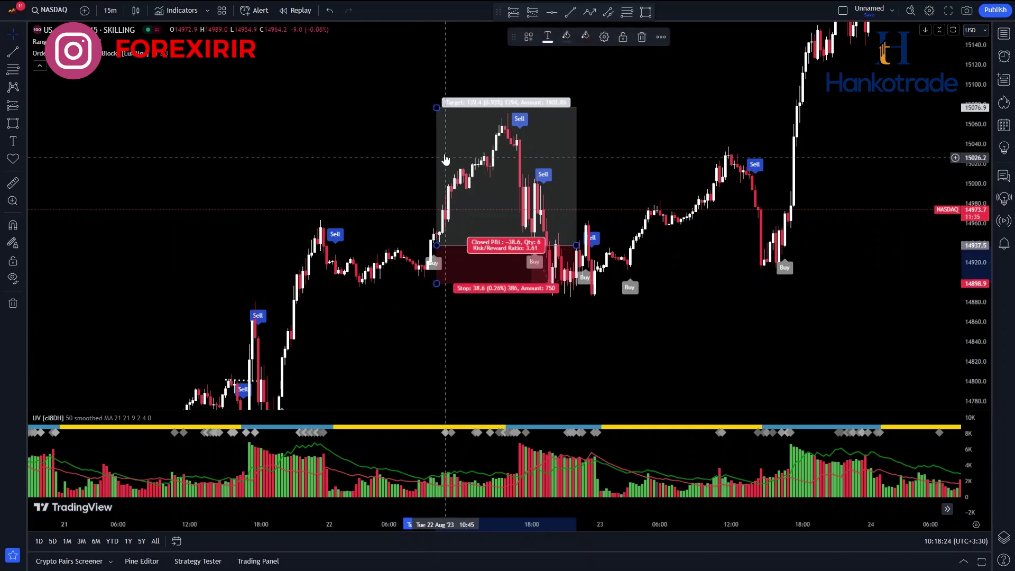
{"action": "left_click_drag", "start_coordinate": [437, 107], "coordinate": [436, 124]}
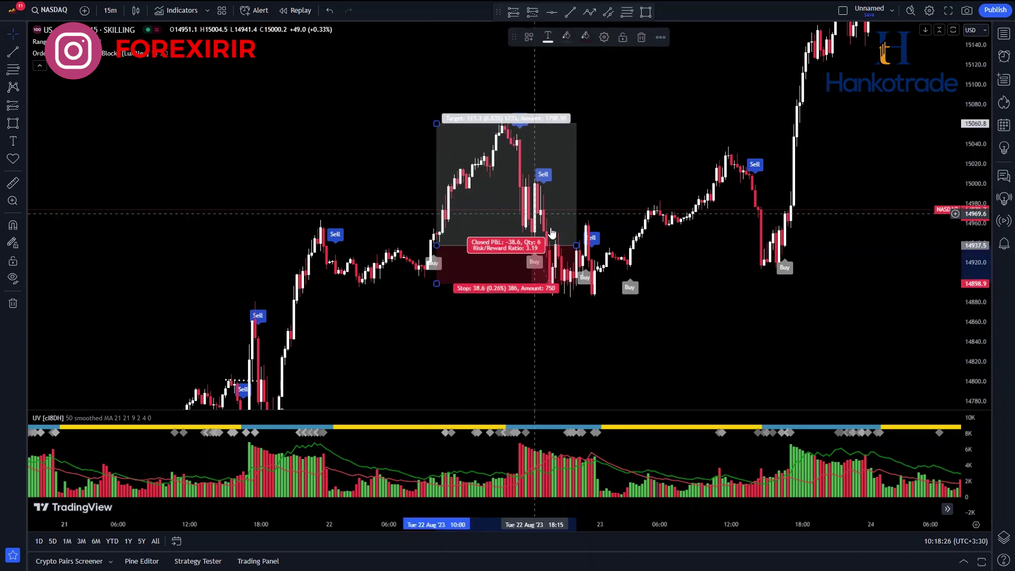
{"action": "left_click_drag", "start_coordinate": [585, 246], "coordinate": [514, 245]}
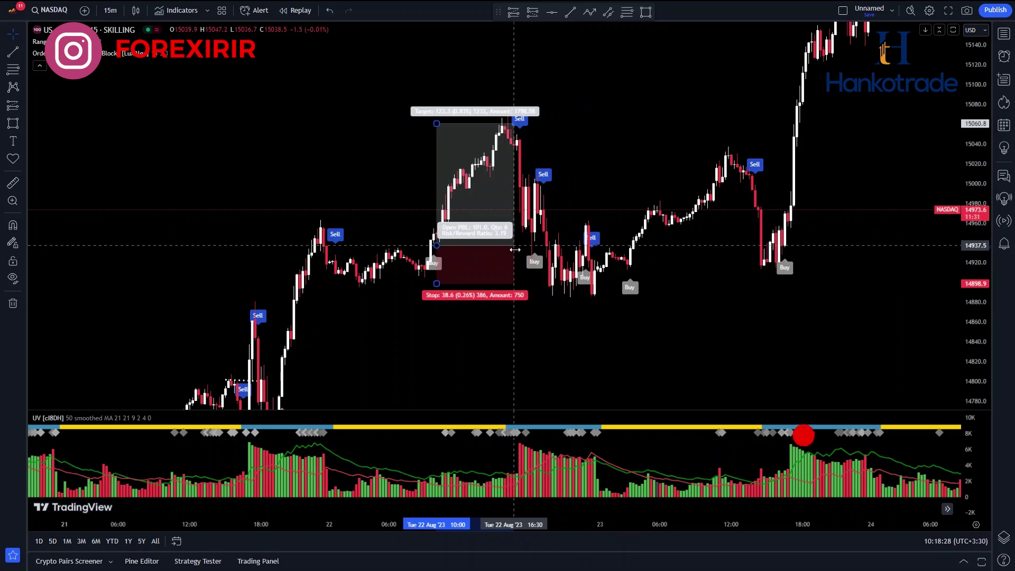
{"action": "left_click_drag", "start_coordinate": [471, 335], "coordinate": [689, 335]}
{"action": "scroll", "coordinate": [576, 207], "scroll_direction": "down", "scroll_amount": 3}
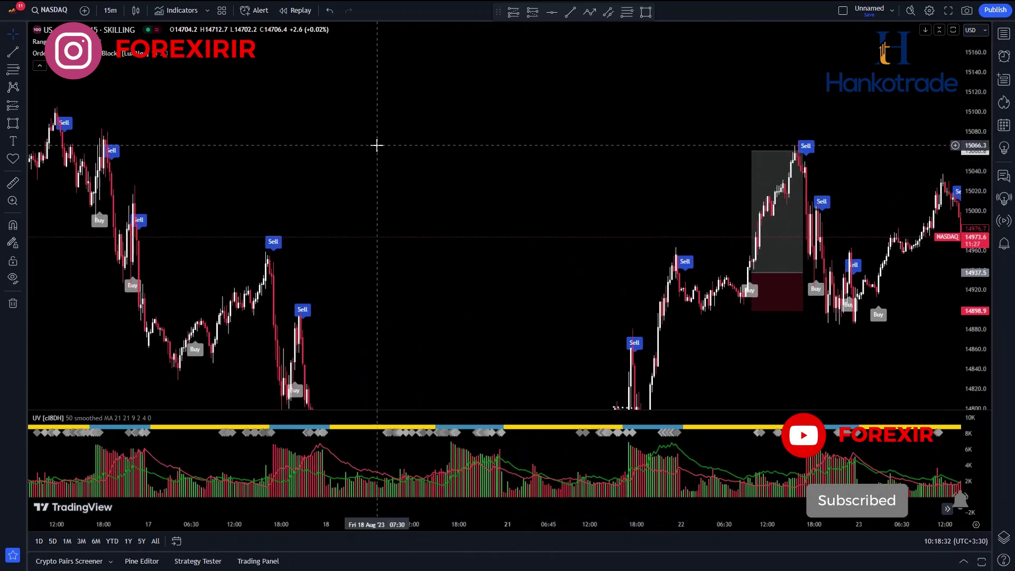
Draw a dotted trend line from the left high to the Sell peak, then remove it.
{"action": "left_click", "coordinate": [12, 51]}
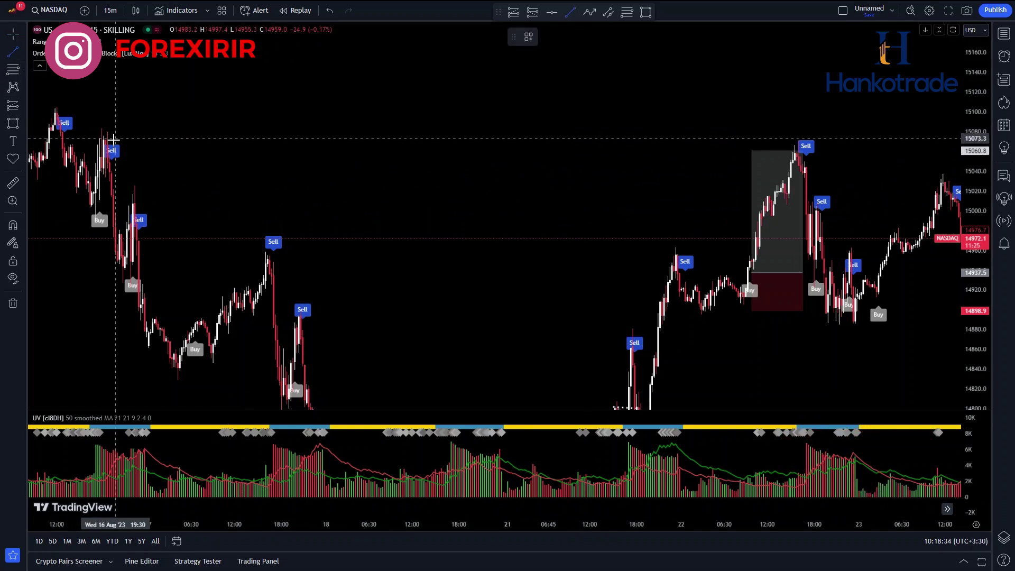
{"action": "left_click", "coordinate": [97, 144]}
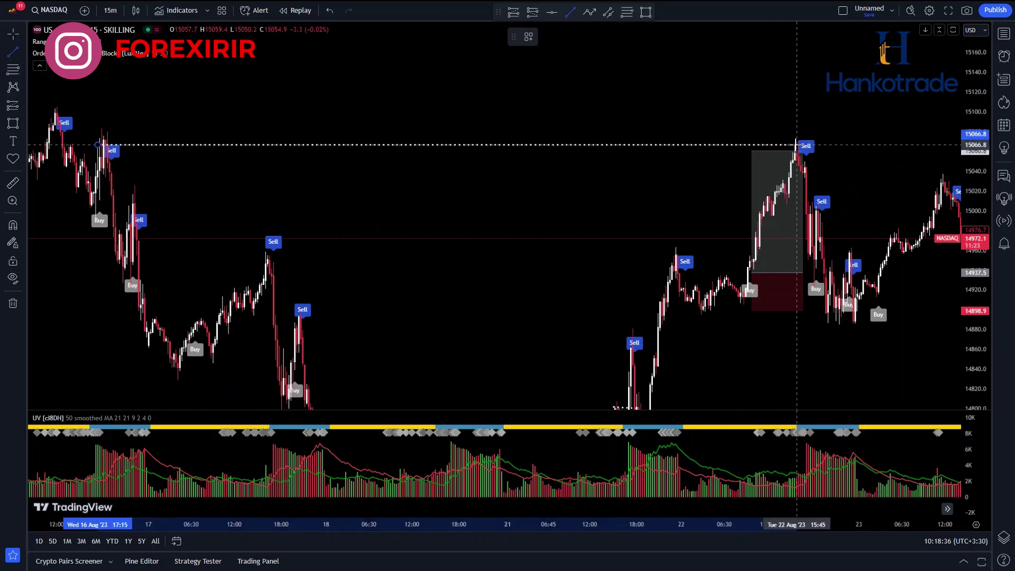
{"action": "left_click", "coordinate": [797, 144]}
{"action": "left_click_drag", "start_coordinate": [584, 211], "coordinate": [316, 238]}
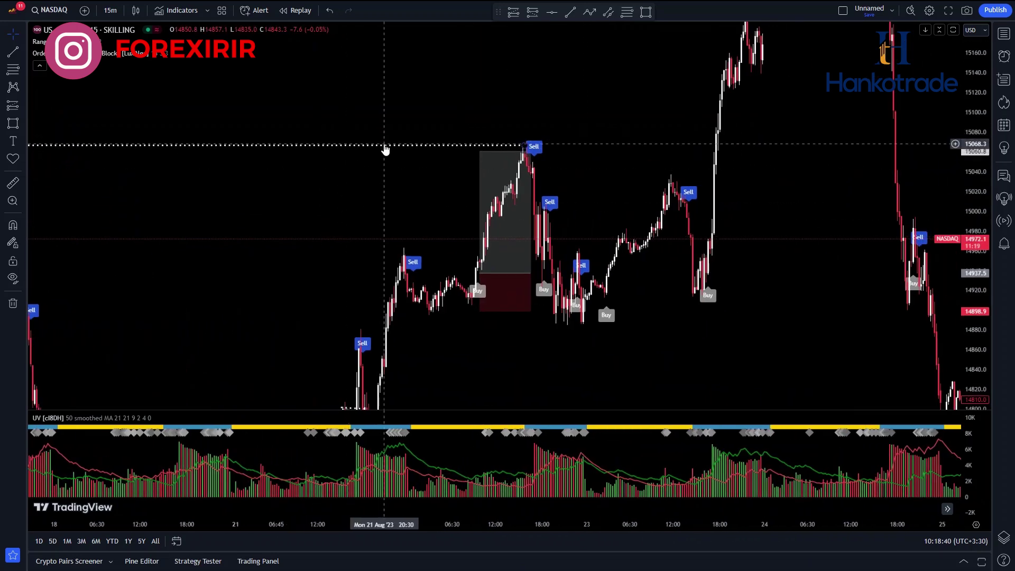
{"action": "left_click", "coordinate": [676, 36]}
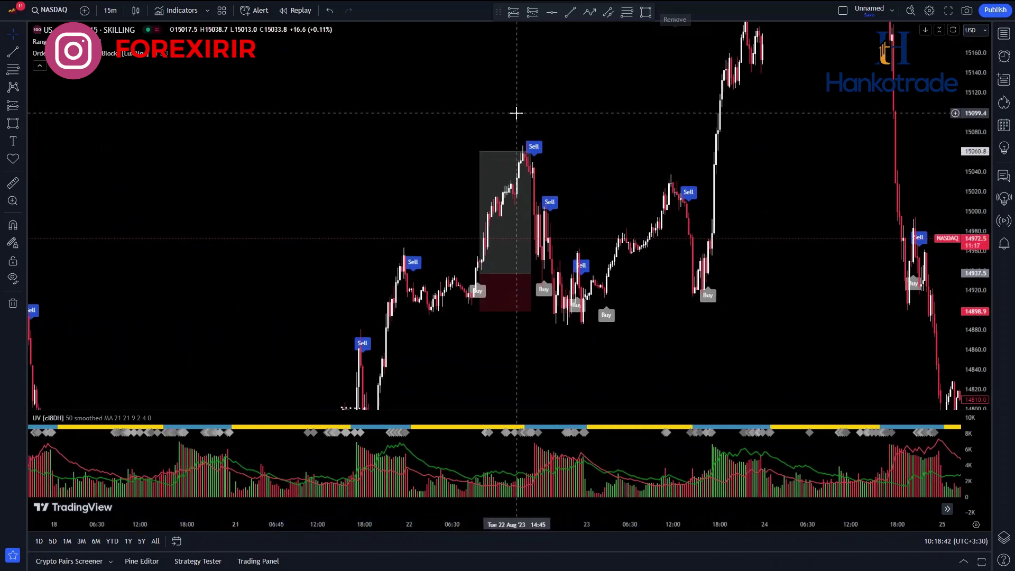
Pan back to the 16–17 Aug sell signals and pick the Rectangle tool.
{"action": "left_click_drag", "start_coordinate": [573, 136], "coordinate": [682, 90]}
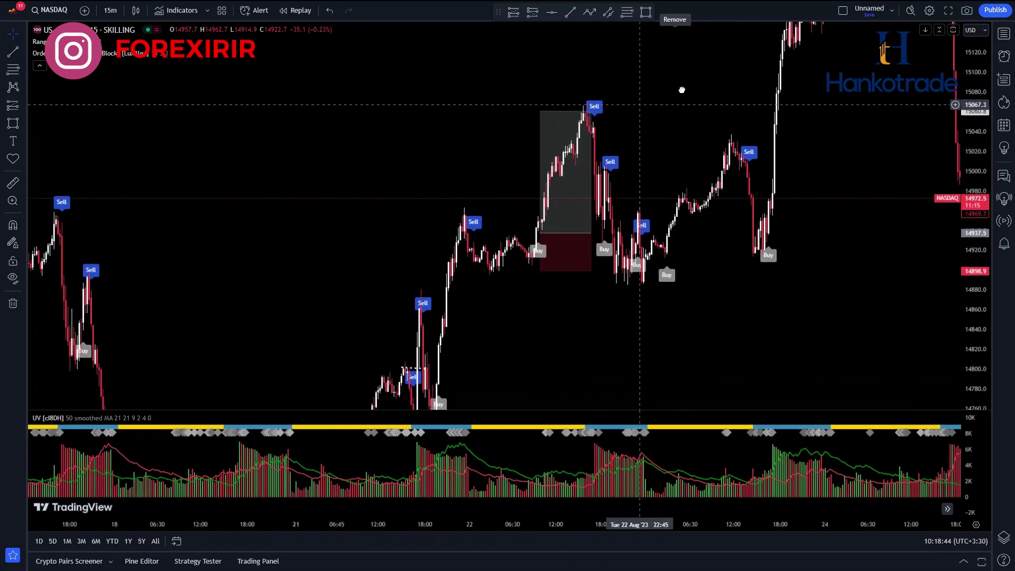
{"action": "left_click_drag", "start_coordinate": [431, 94], "coordinate": [586, 142]}
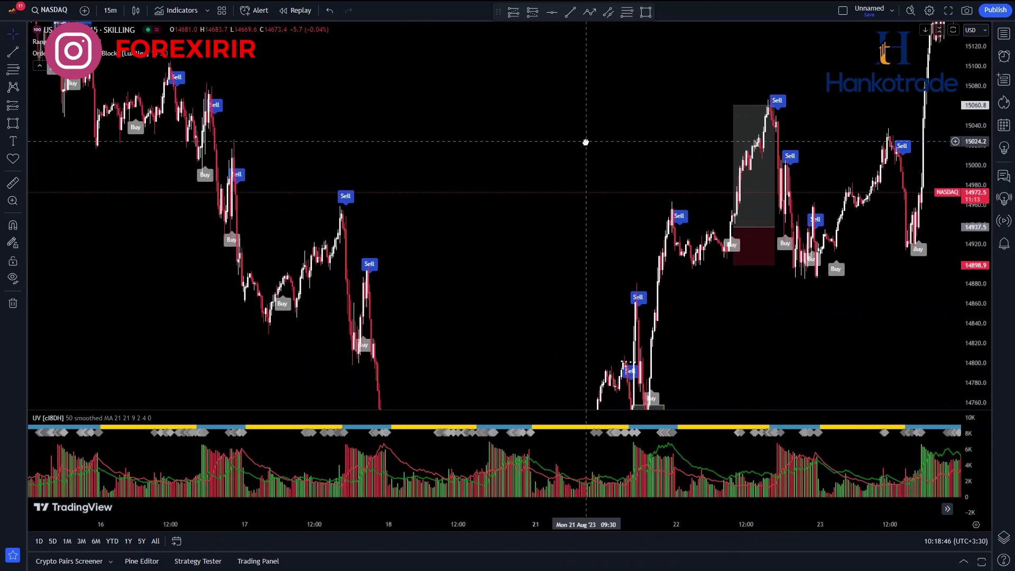
{"action": "left_click_drag", "start_coordinate": [330, 116], "coordinate": [331, 127]}
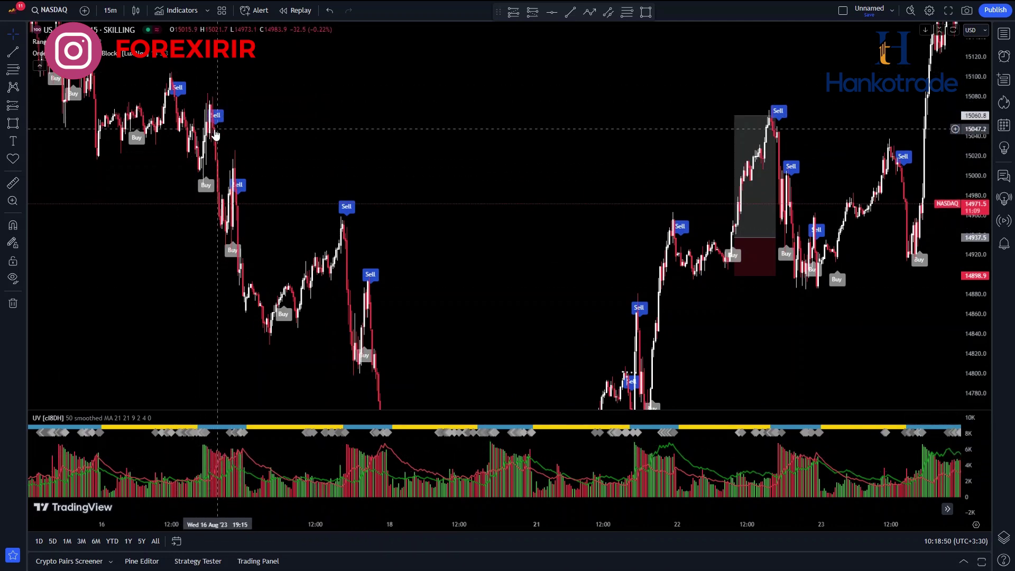
{"action": "left_click", "coordinate": [13, 123]}
Draw a grey box around the 16 Aug sell area.
{"action": "left_click", "coordinate": [257, 84]}
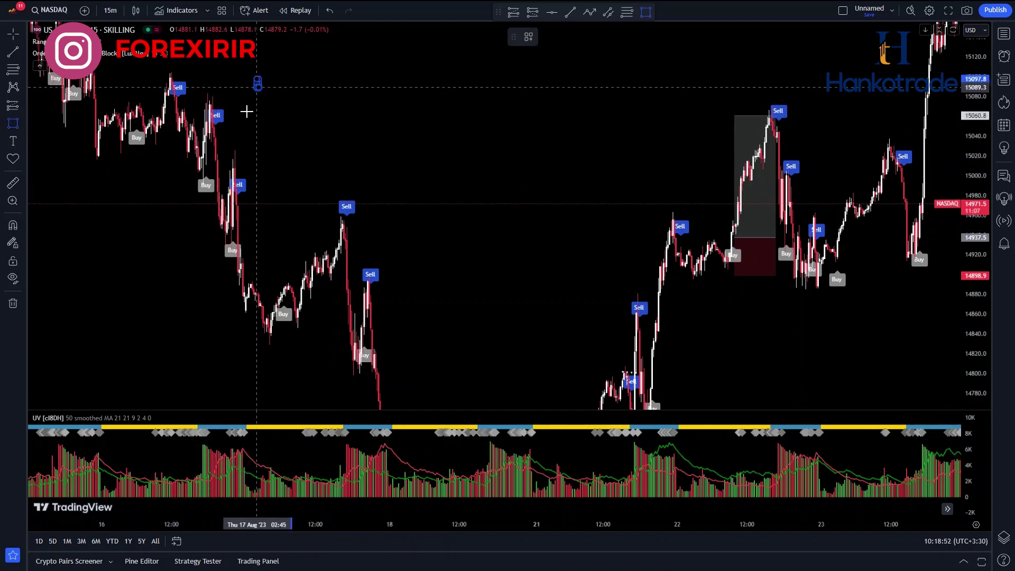
{"action": "left_click", "coordinate": [165, 124]}
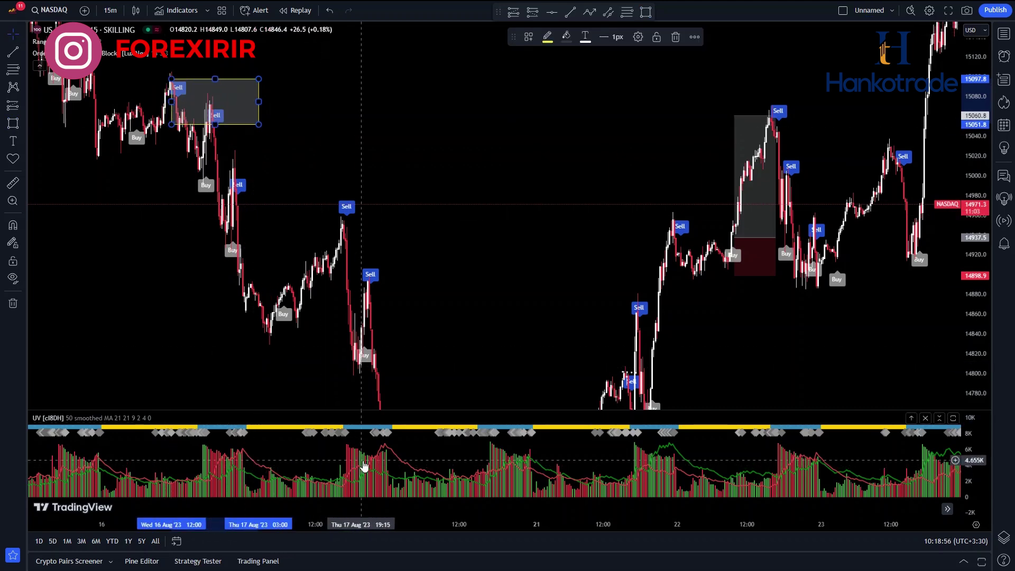
{"action": "left_click_drag", "start_coordinate": [355, 227], "coordinate": [260, 210]}
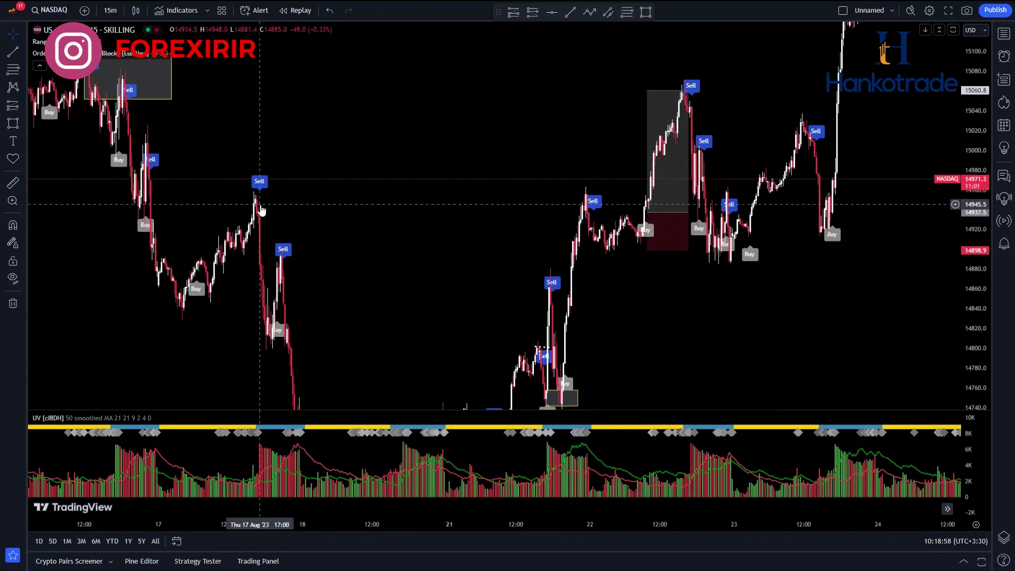
Draw a rectangle covering the 17 Aug sell swing and its drop.
{"action": "left_click", "coordinate": [13, 122]}
{"action": "left_click_drag", "start_coordinate": [246, 192], "coordinate": [274, 219]}
{"action": "left_click_drag", "start_coordinate": [290, 258], "coordinate": [295, 257]}
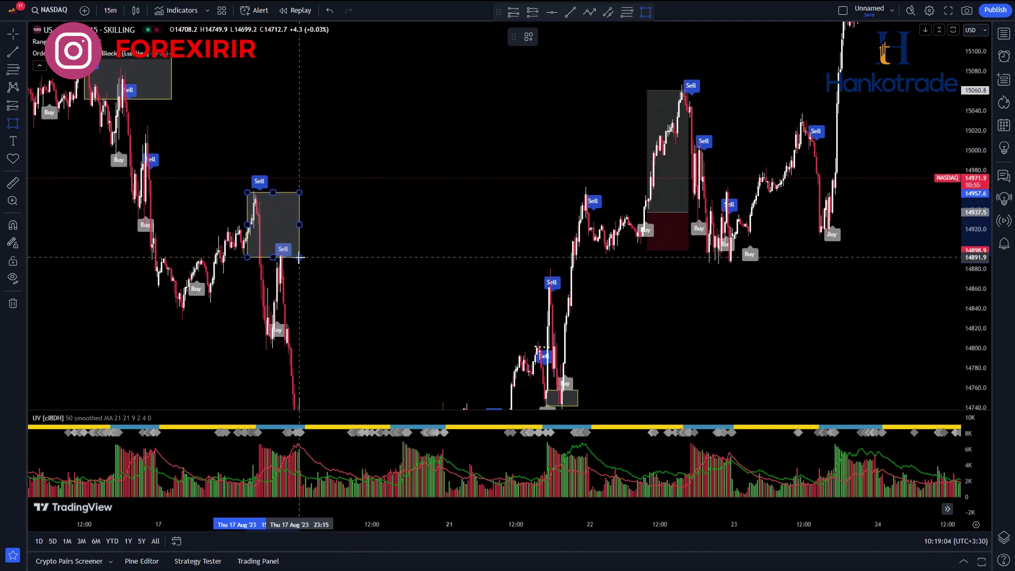
{"action": "left_click_drag", "start_coordinate": [300, 258], "coordinate": [299, 257]}
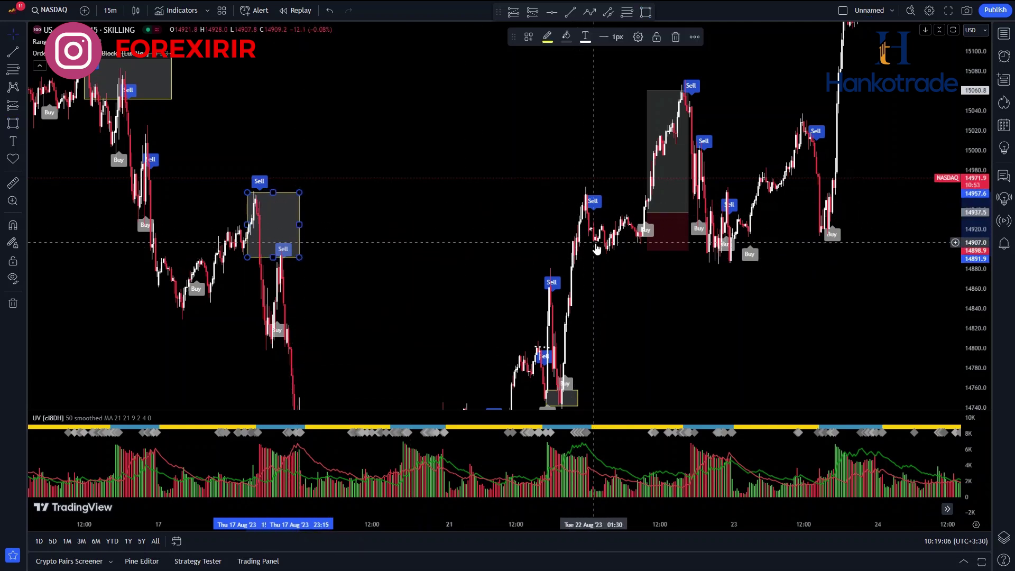
{"action": "left_click", "coordinate": [465, 237]}
Pan and zoom the chart to center on the 22–23 Aug candles.
{"action": "mouse_move", "coordinate": [500, 238]}
{"action": "left_mouse_down"}
{"action": "mouse_move", "coordinate": [336, 231]}
{"action": "mouse_move", "coordinate": [335, 254]}
{"action": "left_mouse_up"}
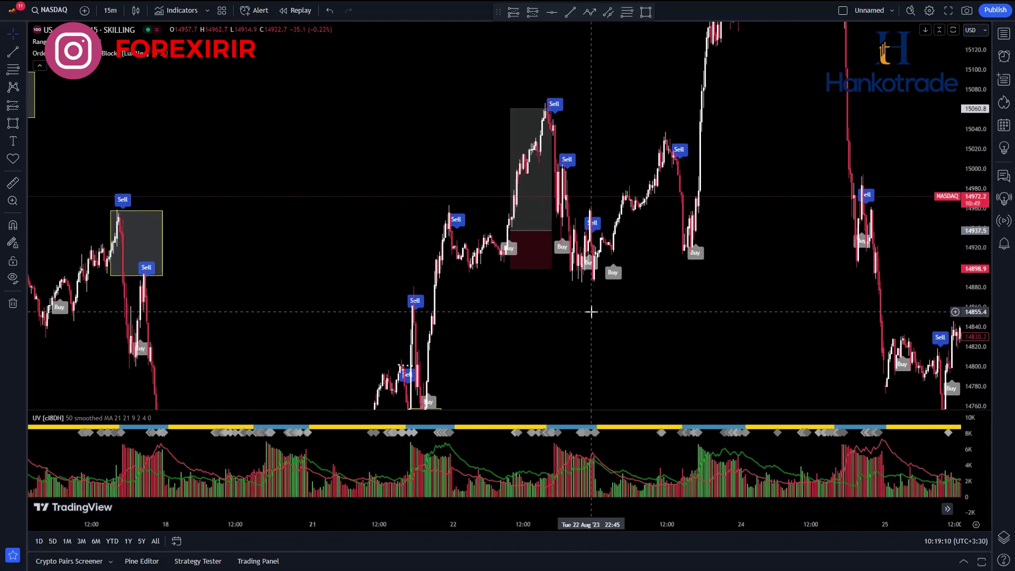
{"action": "scroll", "coordinate": [575, 300], "scroll_direction": "up", "scroll_amount": 3}
{"action": "scroll", "coordinate": [569, 297], "scroll_direction": "up", "scroll_amount": 3}
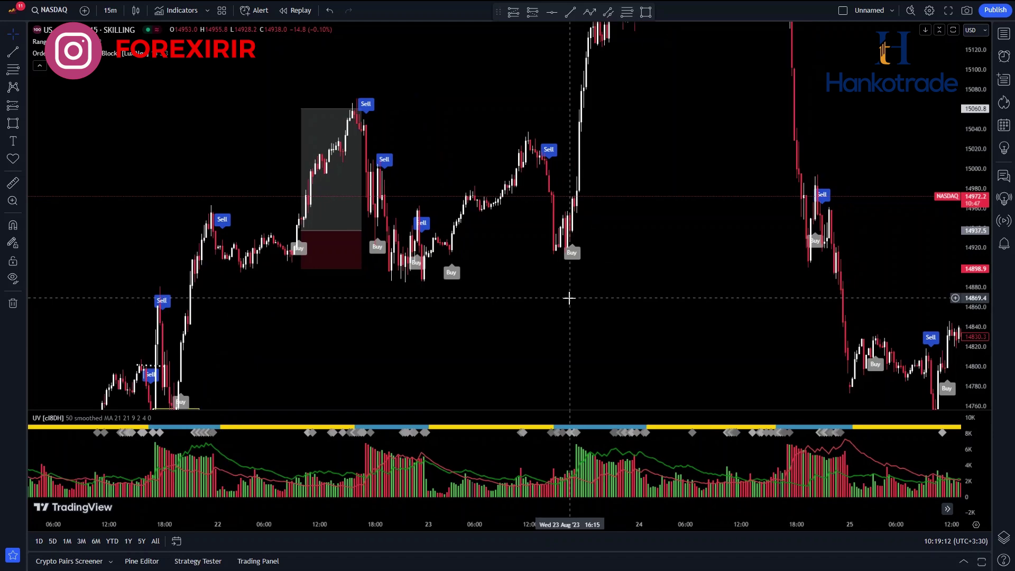
{"action": "mouse_move", "coordinate": [548, 265]}
{"action": "left_mouse_down"}
{"action": "mouse_move", "coordinate": [351, 227]}
{"action": "mouse_move", "coordinate": [559, 250]}
{"action": "left_mouse_up"}
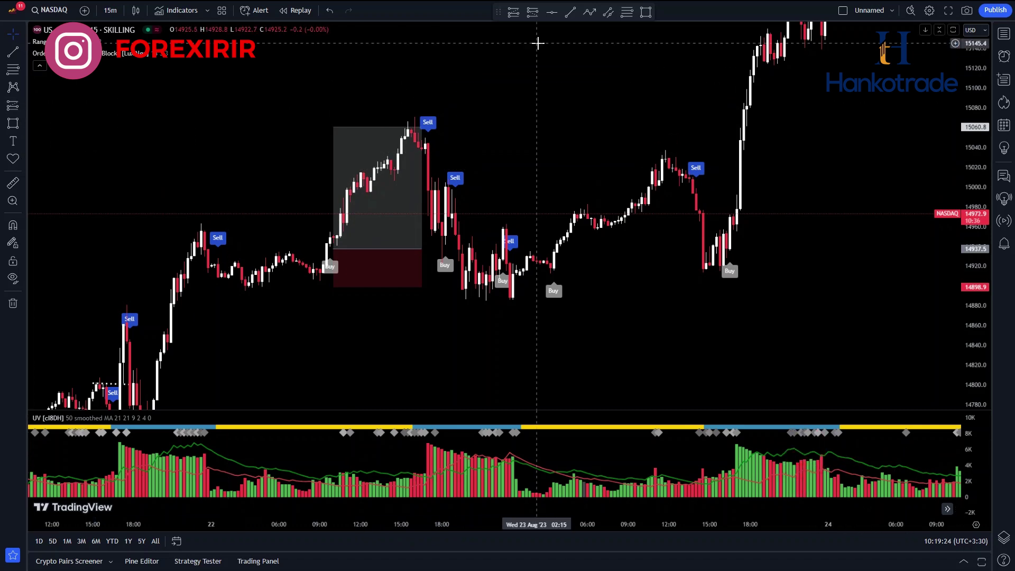
{"action": "left_click", "coordinate": [532, 13]}
{"action": "left_click", "coordinate": [432, 180]}
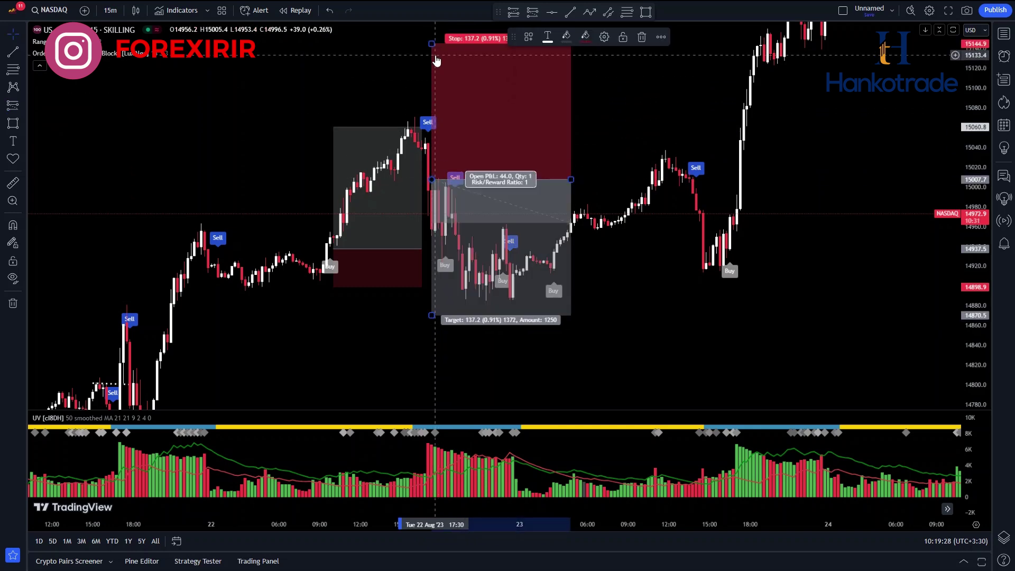
{"action": "left_click_drag", "start_coordinate": [431, 44], "coordinate": [444, 109]}
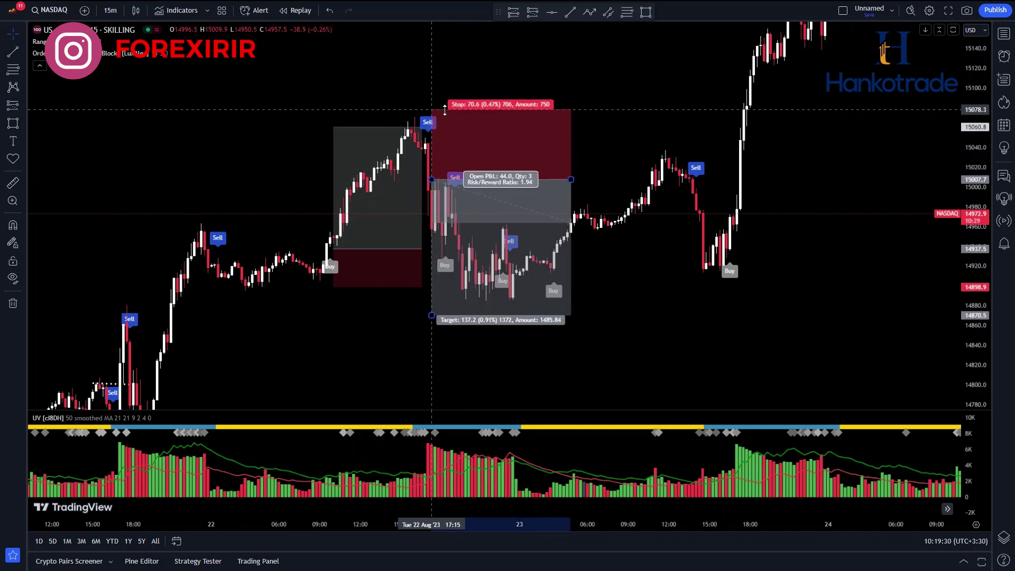
{"action": "left_click_drag", "start_coordinate": [432, 313], "coordinate": [433, 300]}
{"action": "left_click", "coordinate": [299, 305]}
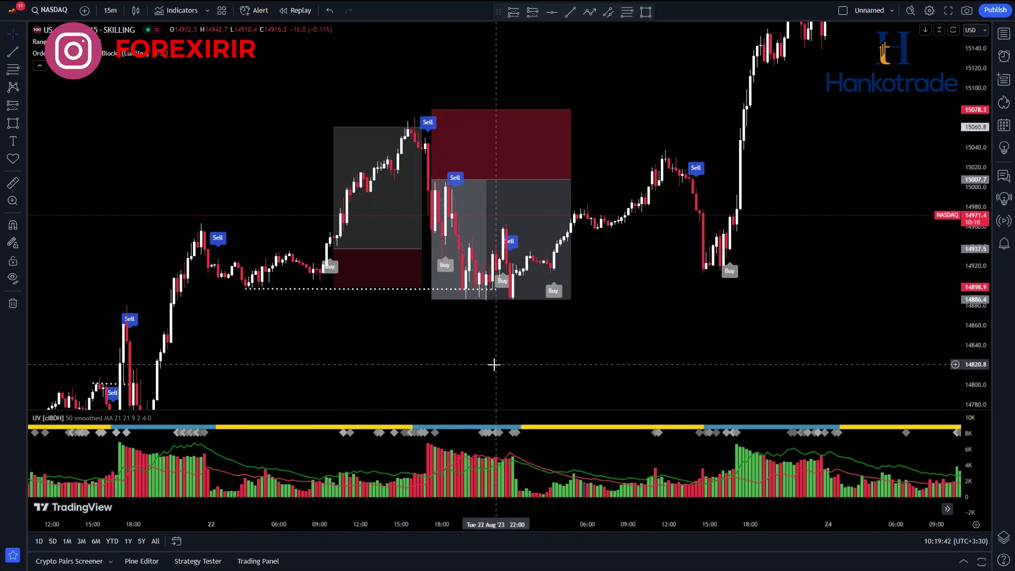
{"action": "left_click", "coordinate": [510, 240]}
{"action": "key", "text": "Delete"}
{"action": "left_click_drag", "start_coordinate": [624, 297], "coordinate": [476, 340]}
{"action": "scroll", "coordinate": [560, 333], "scroll_direction": "down", "scroll_amount": 2}
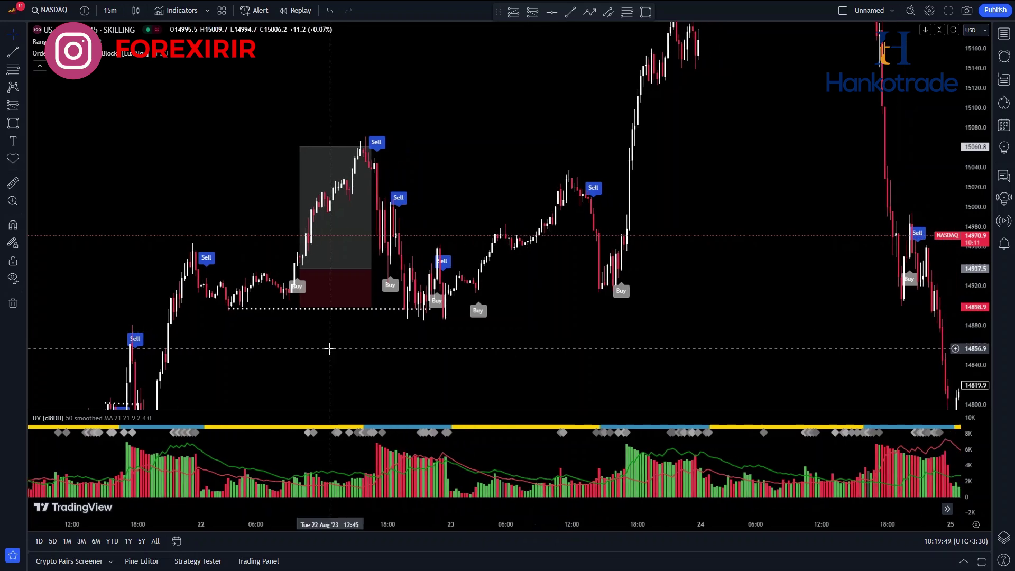
{"action": "left_click_drag", "start_coordinate": [331, 344], "coordinate": [358, 335]}
{"action": "left_click", "coordinate": [13, 123]}
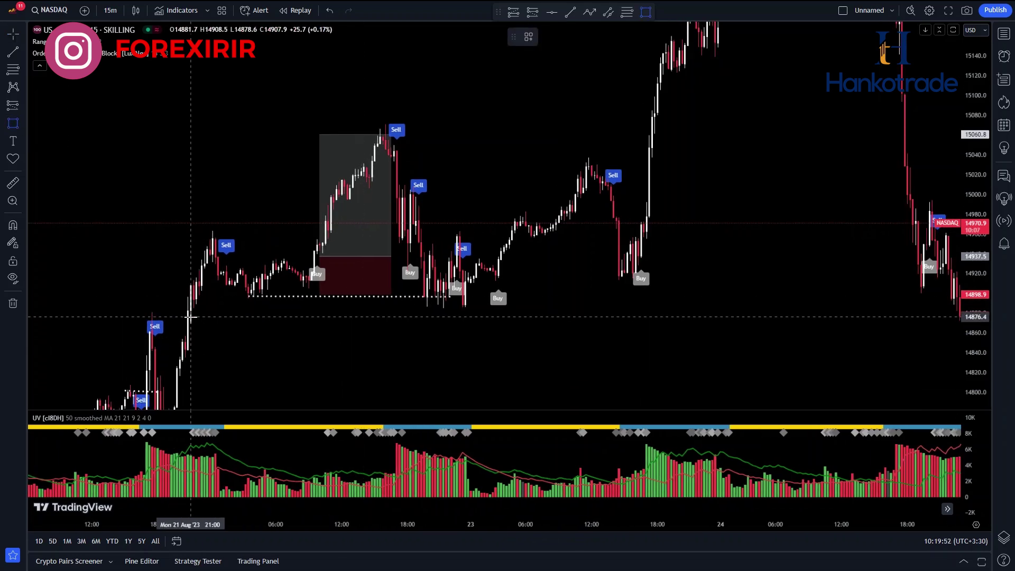
{"action": "left_click", "coordinate": [408, 337]}
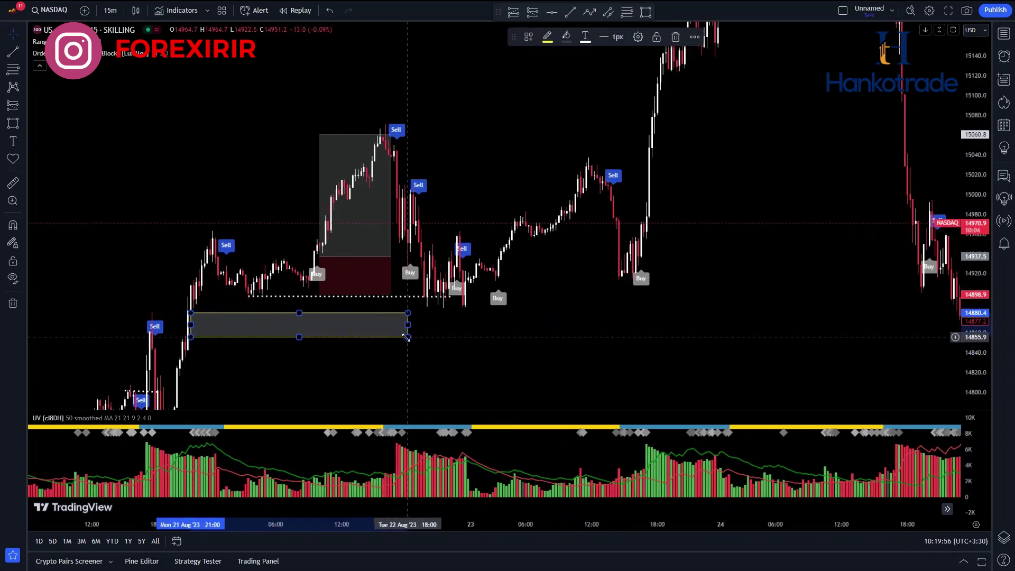
{"action": "double_click", "coordinate": [405, 328]}
{"action": "type", "text": "FVG"}
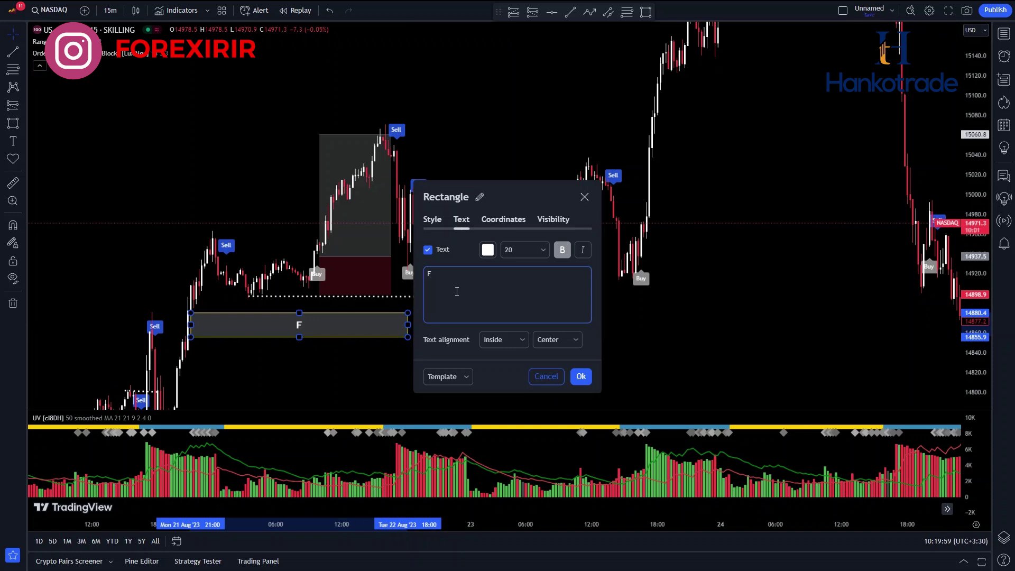
{"action": "left_click", "coordinate": [581, 377]}
{"action": "left_click_drag", "start_coordinate": [408, 325], "coordinate": [515, 325]}
{"action": "left_click_drag", "start_coordinate": [352, 313], "coordinate": [352, 307]}
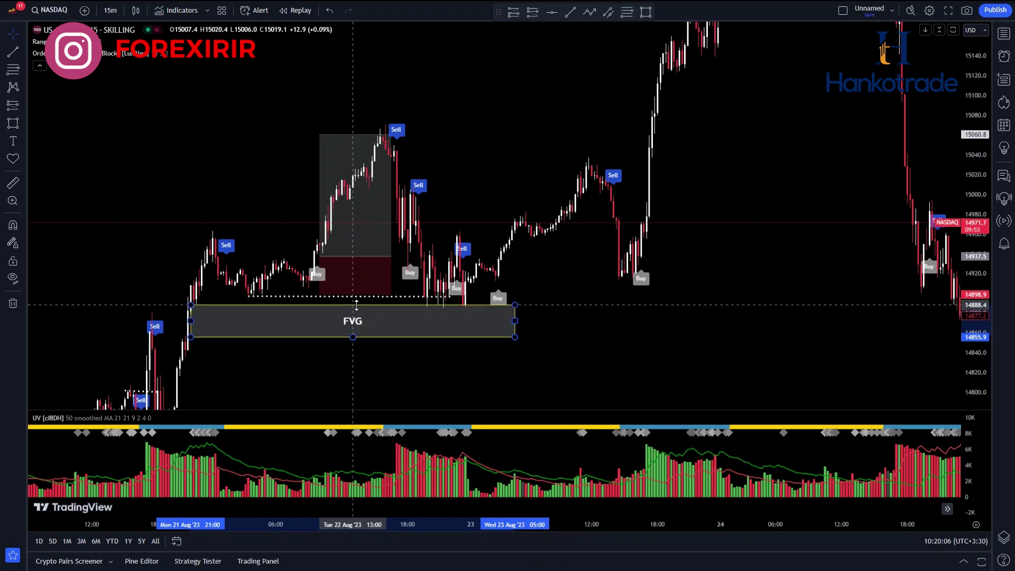
{"action": "left_click", "coordinate": [565, 331]}
{"action": "left_click", "coordinate": [514, 333]}
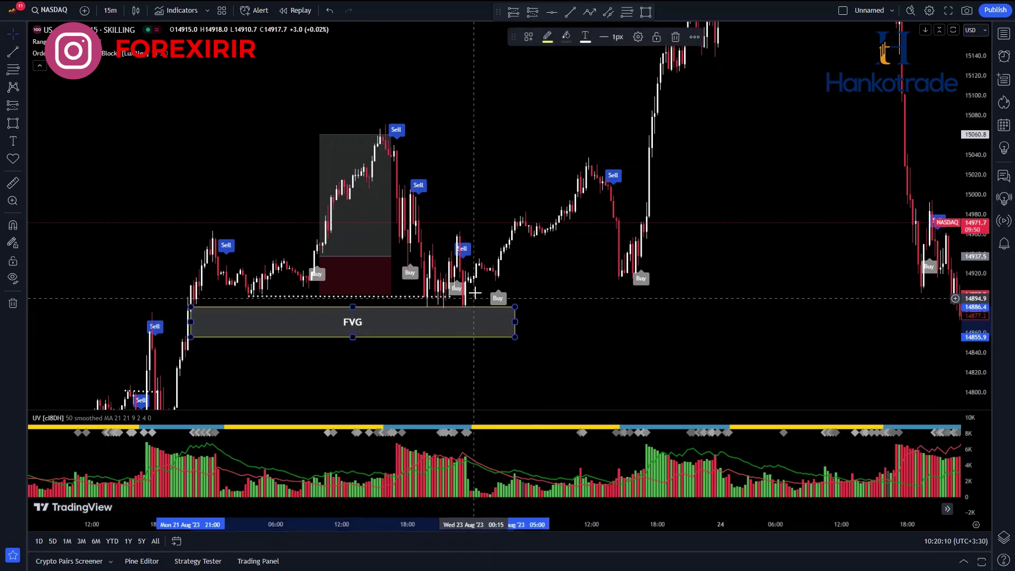
{"action": "key", "text": "Delete"}
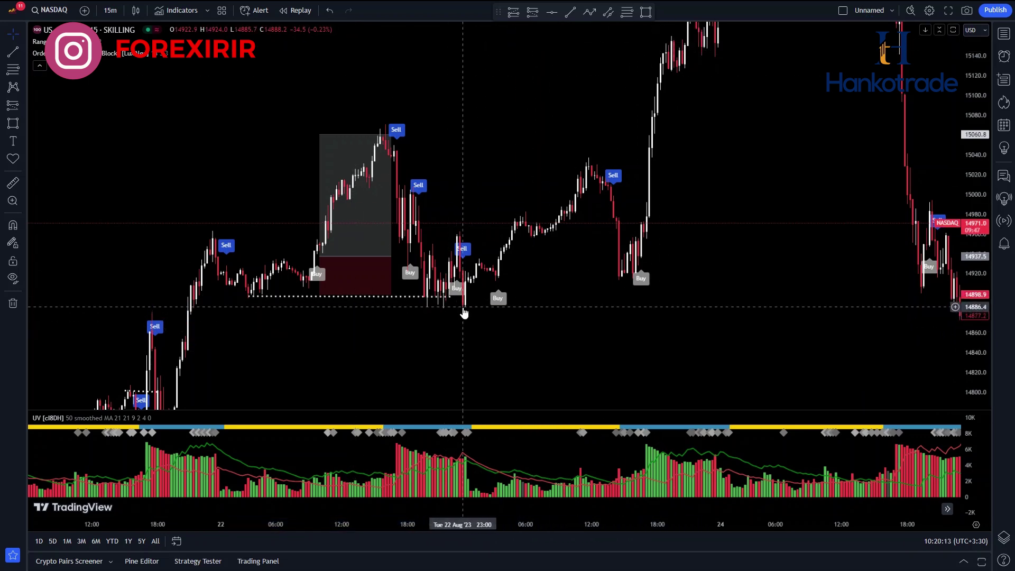
{"action": "left_click_drag", "start_coordinate": [563, 302], "coordinate": [421, 344]}
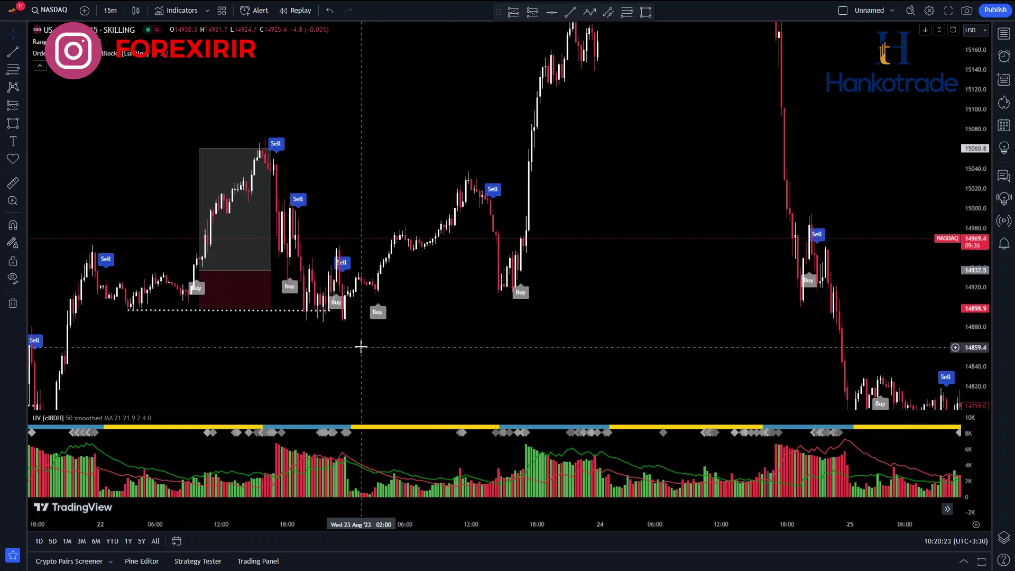
Draw a level break-of-structure trend line from the 22 Aug swing high.
{"action": "left_click_drag", "start_coordinate": [363, 349], "coordinate": [278, 350]}
{"action": "left_click_drag", "start_coordinate": [325, 210], "coordinate": [331, 240]}
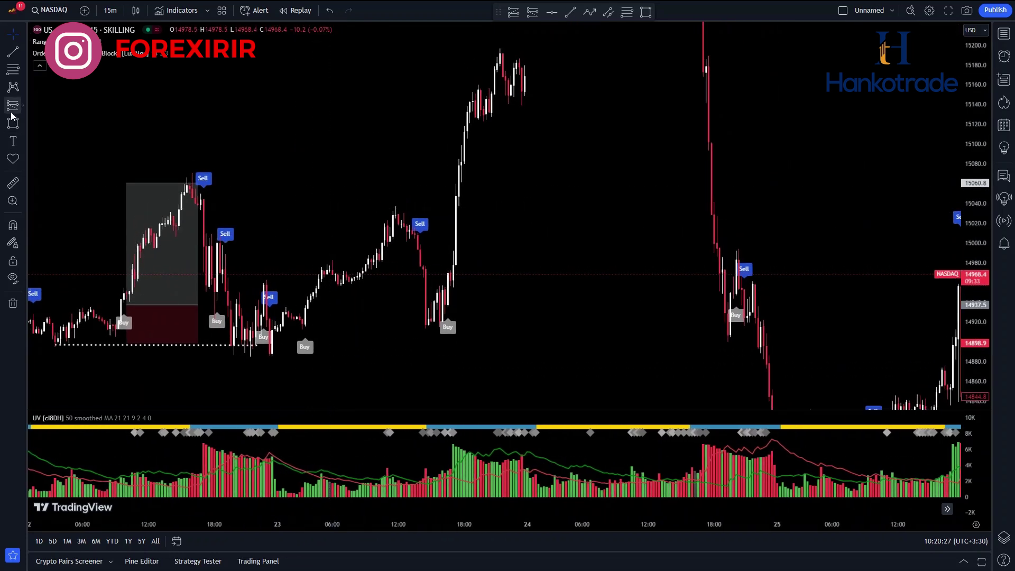
{"action": "left_click", "coordinate": [13, 53]}
{"action": "left_click", "coordinate": [266, 285]}
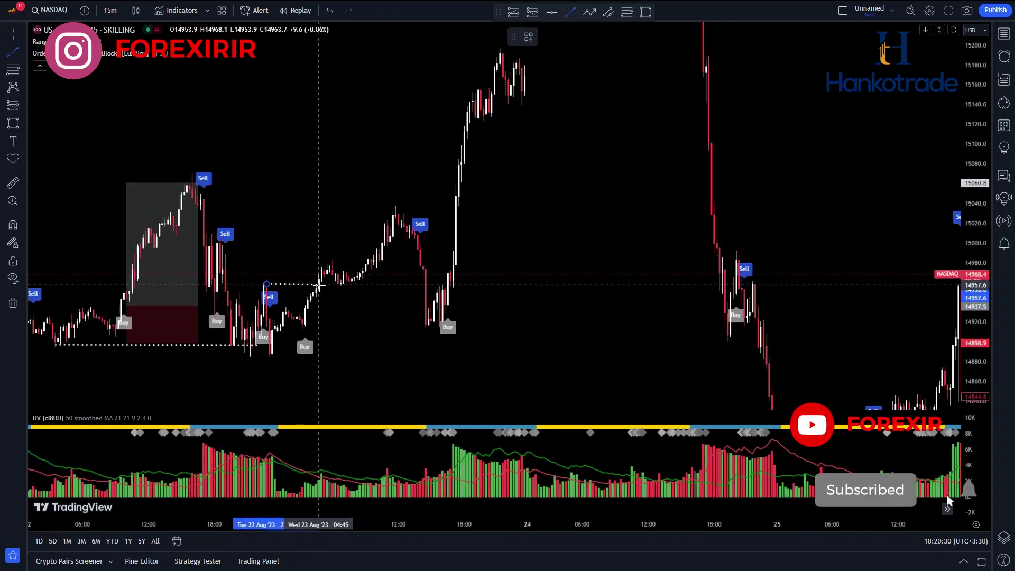
{"action": "left_click", "coordinate": [319, 285]}
Draw a zone rectangle around 14890–14920 from the 22 Aug lows to the 23 Aug Buy signal.
{"action": "left_click_drag", "start_coordinate": [363, 352], "coordinate": [366, 345]}
{"action": "key", "text": "alt+shift+r"}
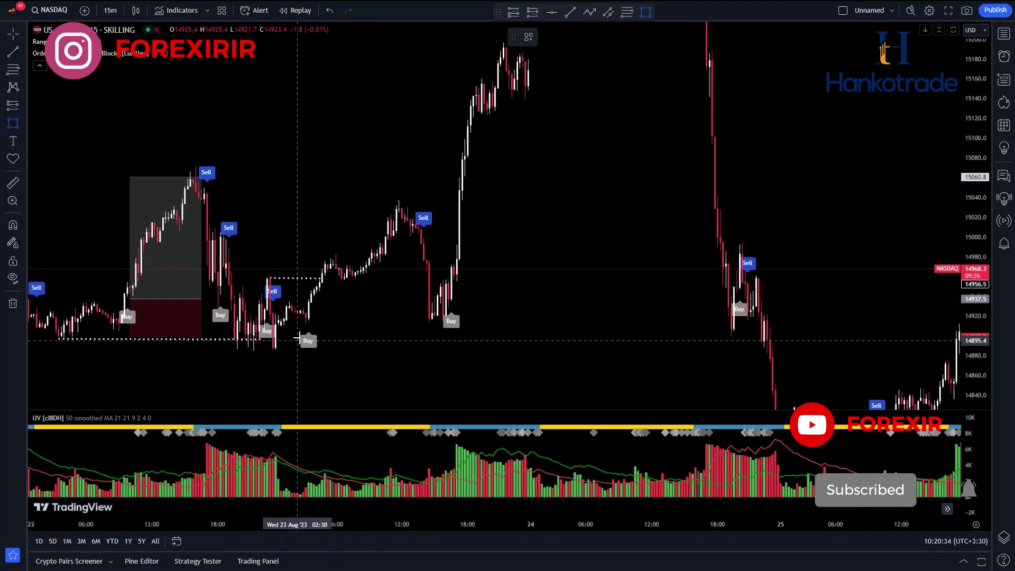
{"action": "left_click", "coordinate": [276, 318]}
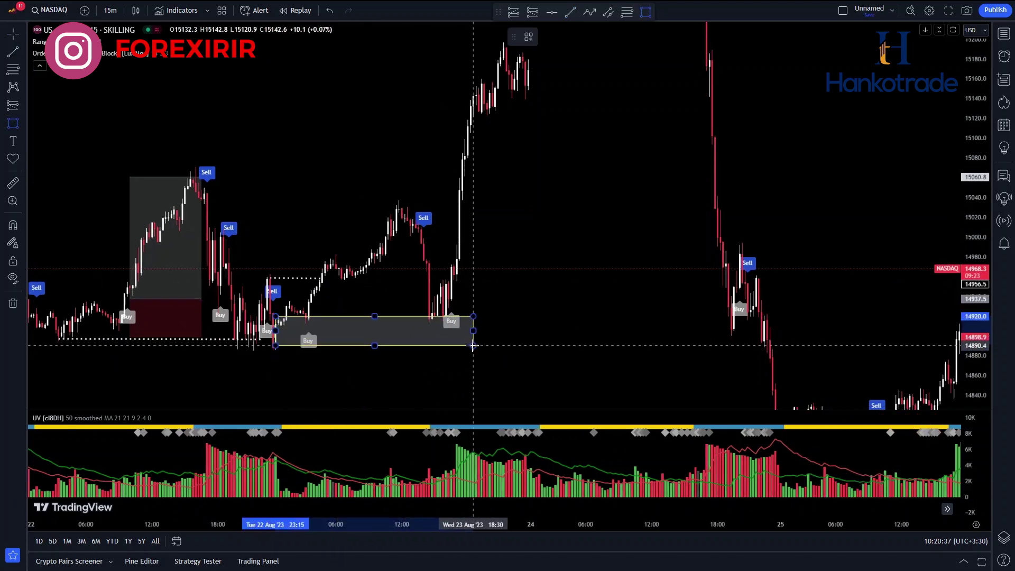
{"action": "left_click", "coordinate": [476, 347]}
{"action": "left_click_drag", "start_coordinate": [562, 299], "coordinate": [379, 319]}
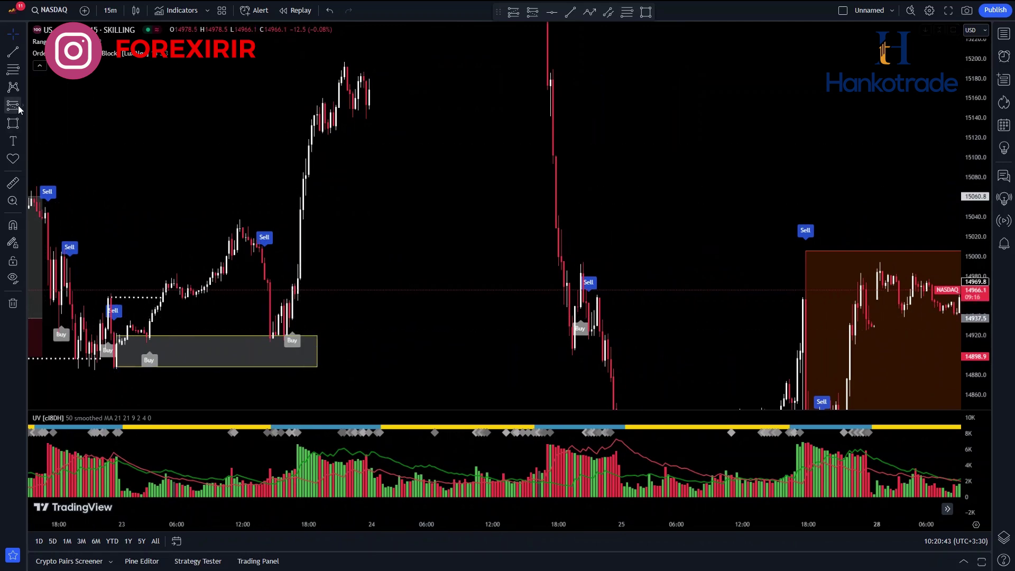
{"action": "left_click", "coordinate": [516, 14]}
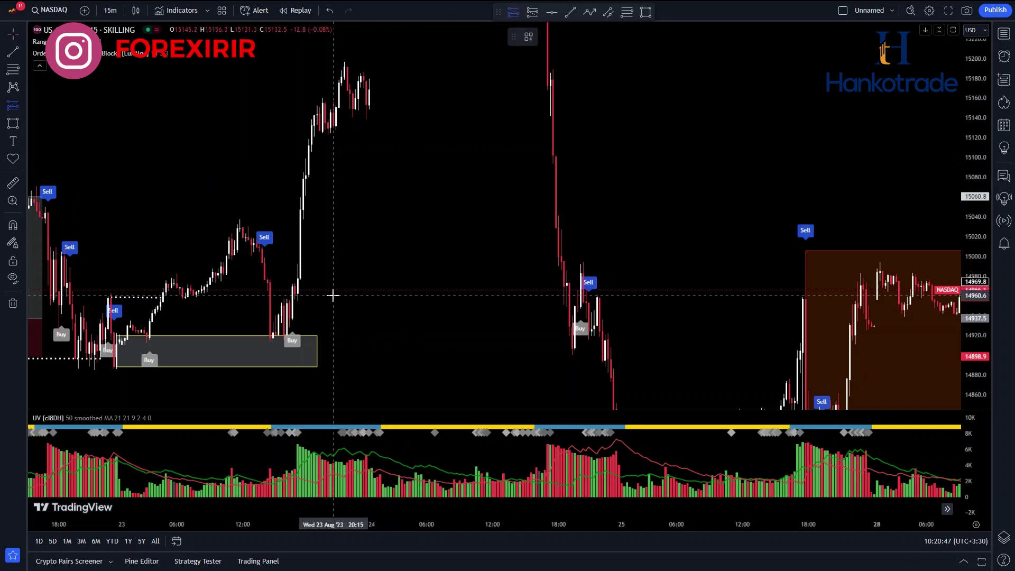